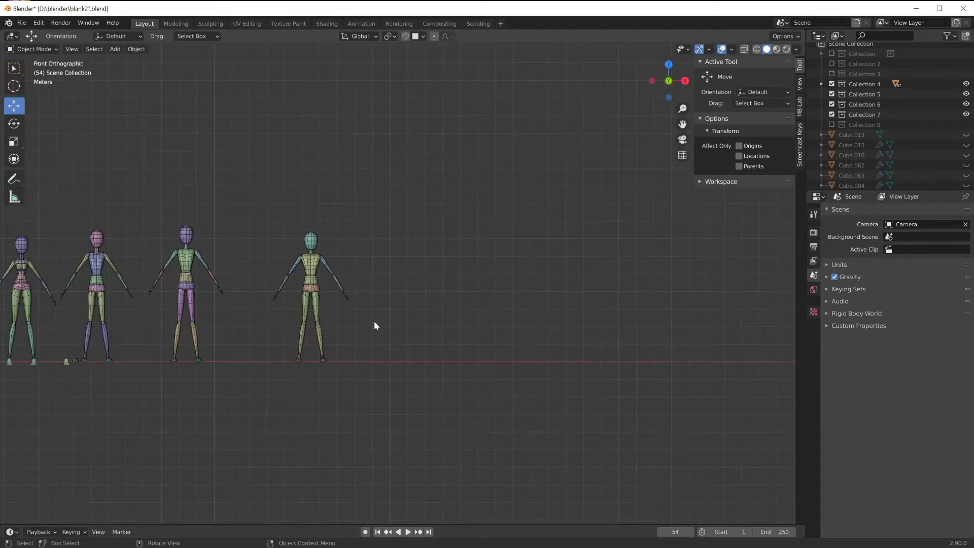
Step: Box-select the sixth mannequin figure in the row in the front view
{"action": "scroll", "coordinate": [375, 325], "scroll_direction": "down", "scroll_amount": 10, "text": "ctrl"}
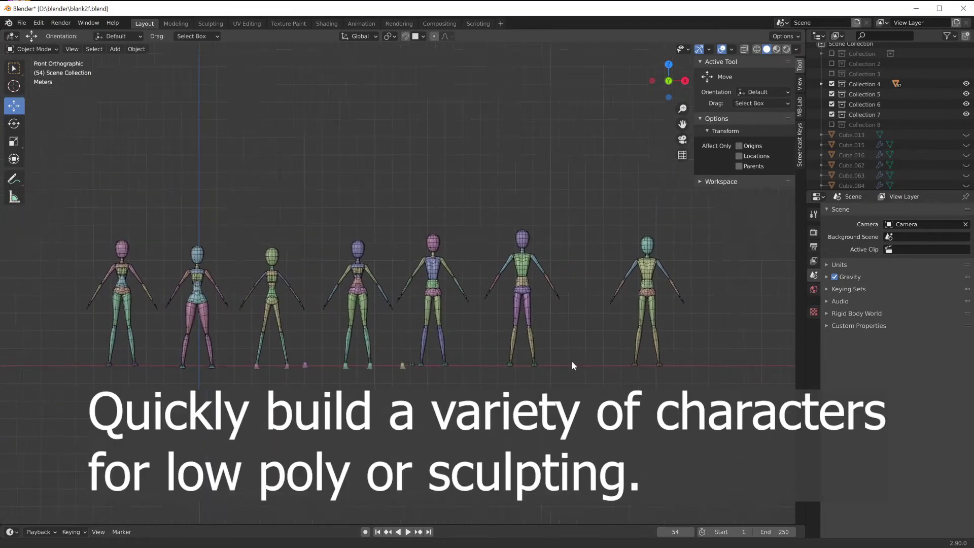
{"action": "scroll", "coordinate": [563, 361], "scroll_direction": "down", "scroll_amount": 4, "text": "ctrl"}
{"action": "scroll", "coordinate": [440, 336], "scroll_direction": "up", "scroll_amount": 4}
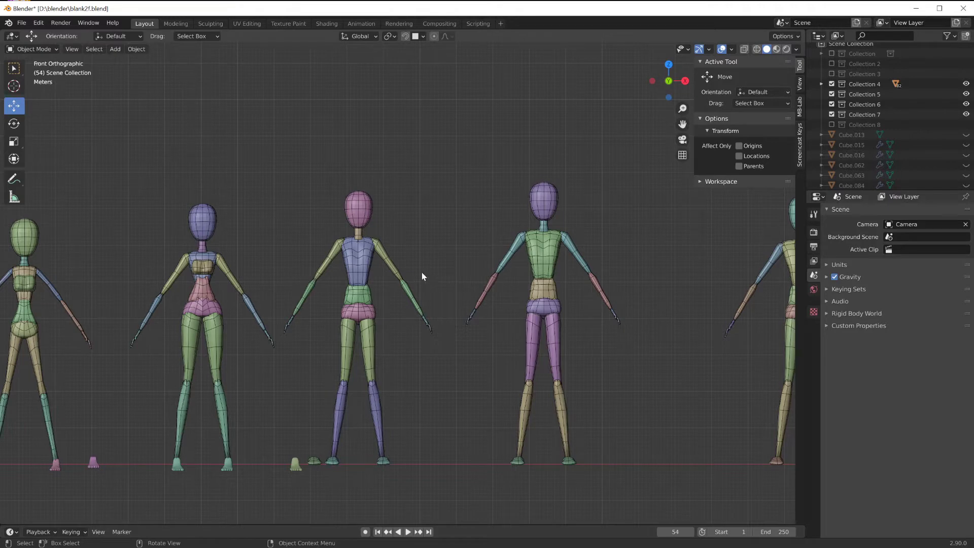
{"action": "scroll", "coordinate": [380, 318], "scroll_direction": "down", "scroll_amount": 5}
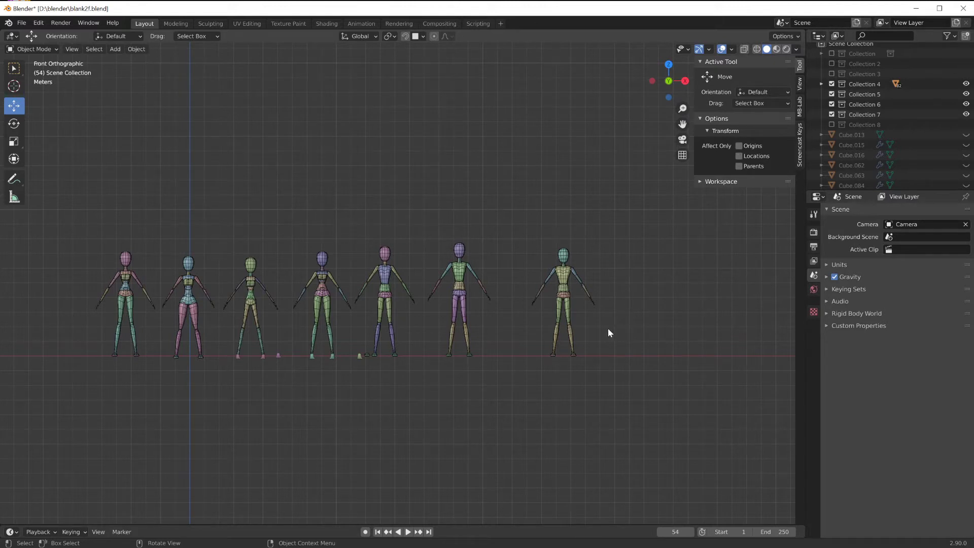
{"action": "scroll", "coordinate": [531, 332], "scroll_direction": "up", "scroll_amount": 1}
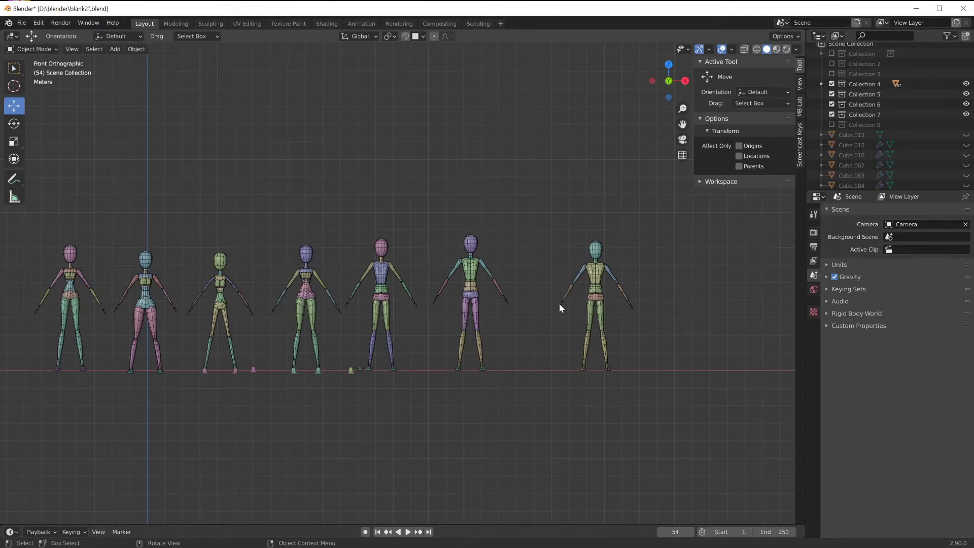
{"action": "left_click_drag", "start_coordinate": [425, 223], "coordinate": [522, 375]}
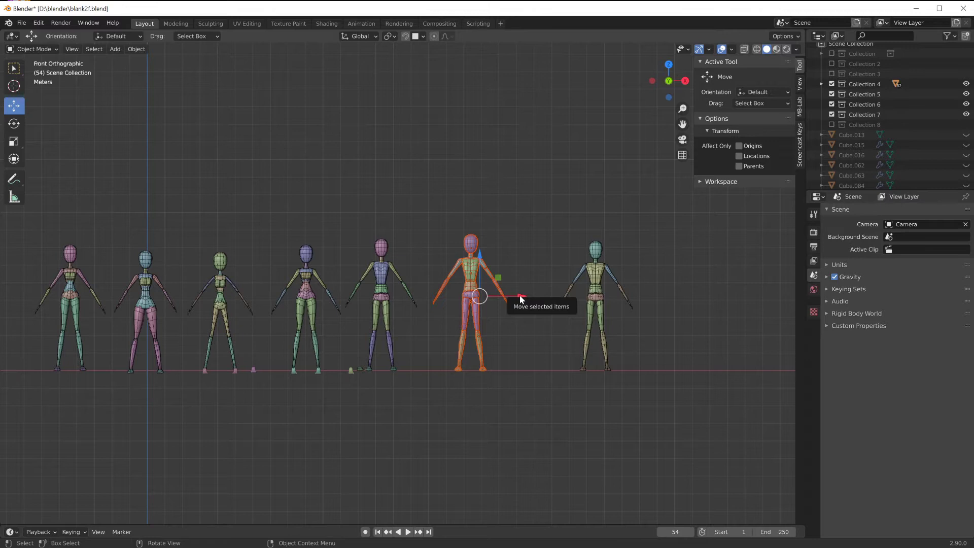
Step: Copy-paste the sixth figure and move the copy 13.123 m along X past the row's end
{"action": "scroll", "coordinate": [543, 221], "scroll_direction": "up", "scroll_amount": 5}
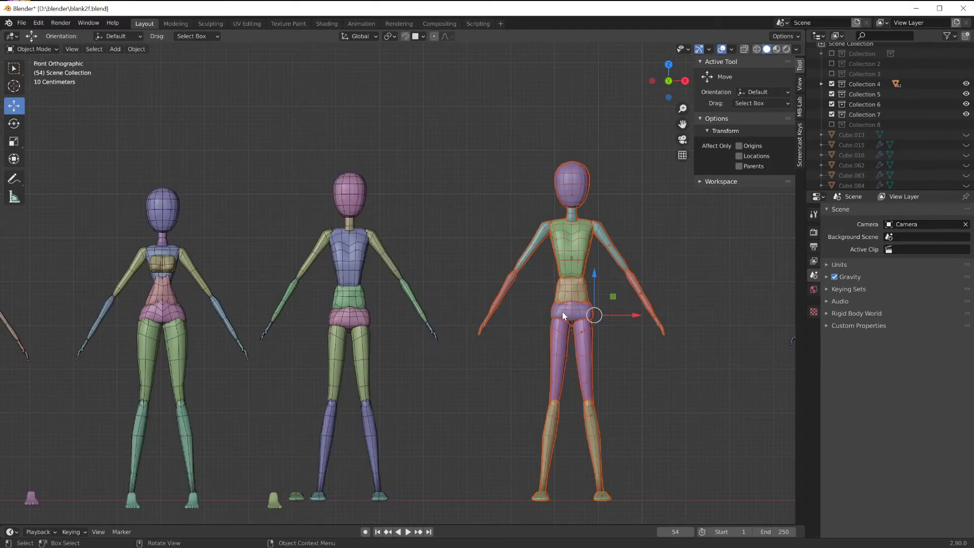
{"action": "scroll", "coordinate": [563, 312], "scroll_direction": "up", "scroll_amount": 2}
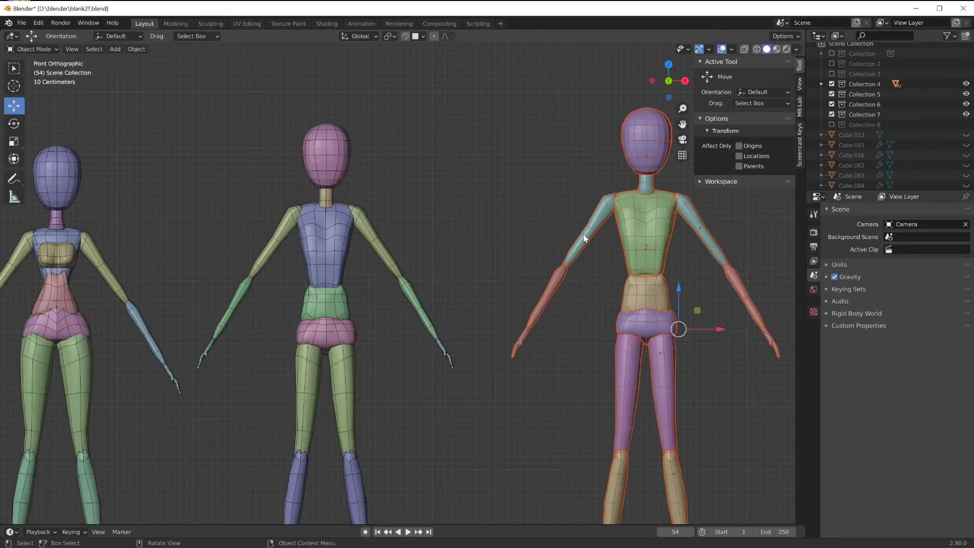
{"action": "scroll", "coordinate": [571, 262], "scroll_direction": "down", "scroll_amount": 7}
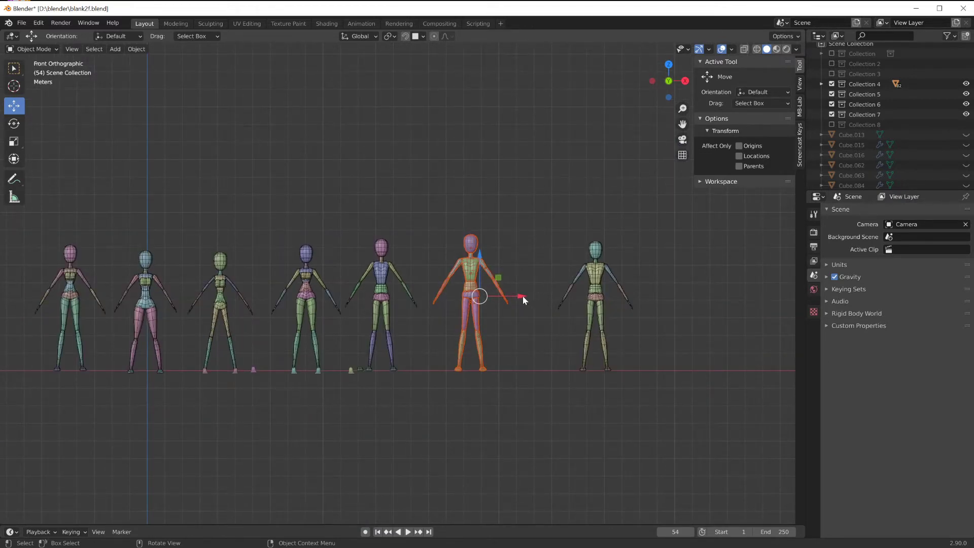
{"action": "key", "text": "ctrl+c"}
{"action": "key", "text": "ctrl+v"}
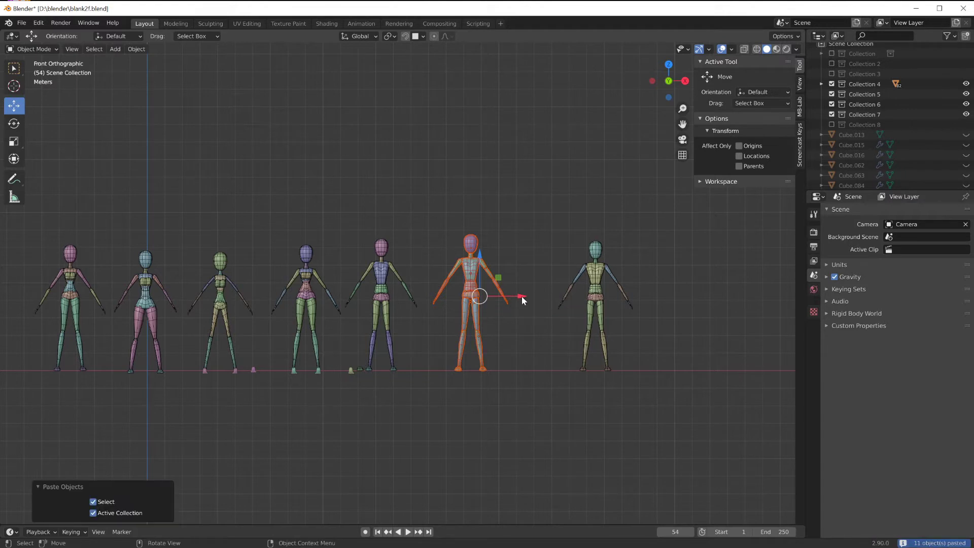
{"action": "key", "text": "g"}
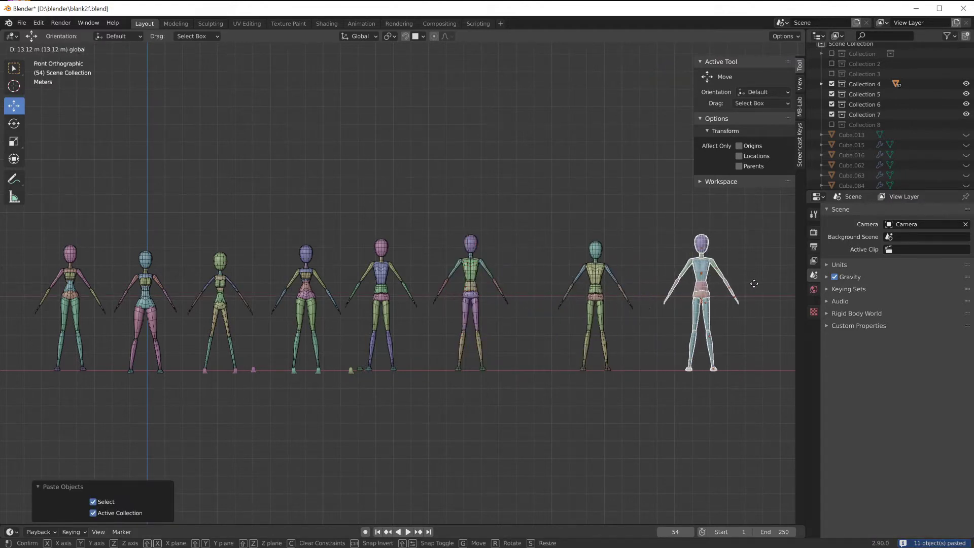
{"action": "left_click", "coordinate": [754, 283]}
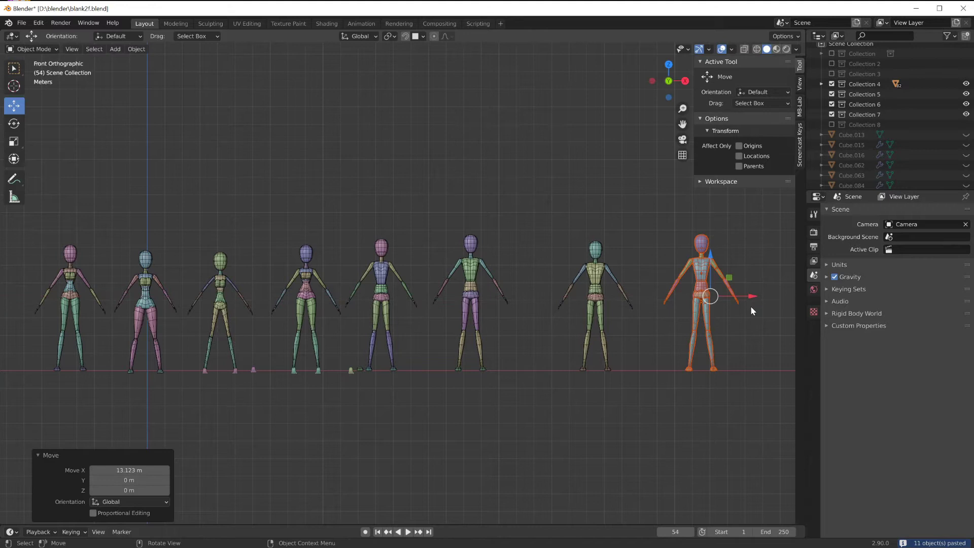
{"action": "middle_click_drag", "start_coordinate": [728, 310], "coordinate": [470, 298], "text": "shift"}
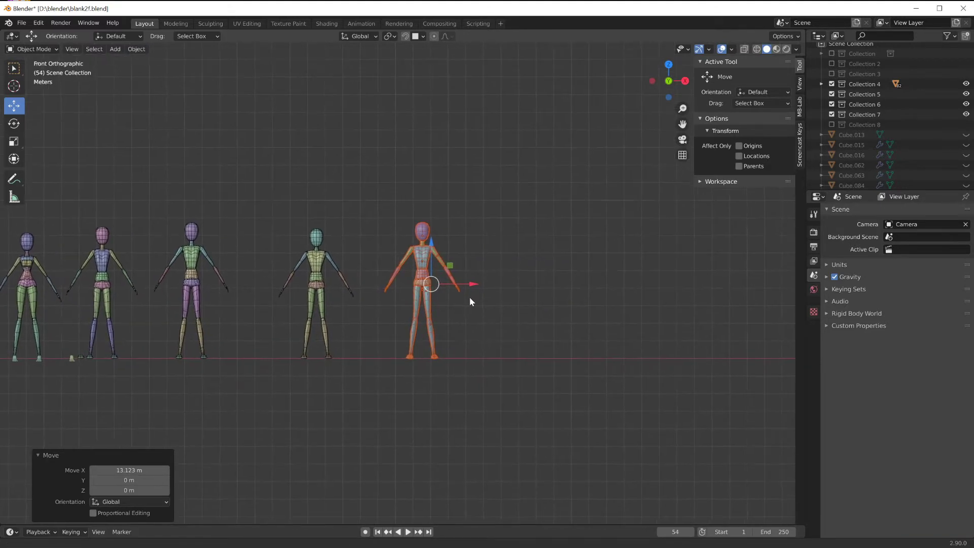
{"action": "scroll", "coordinate": [459, 302], "scroll_direction": "up", "scroll_amount": 7}
{"action": "left_click", "coordinate": [477, 312]}
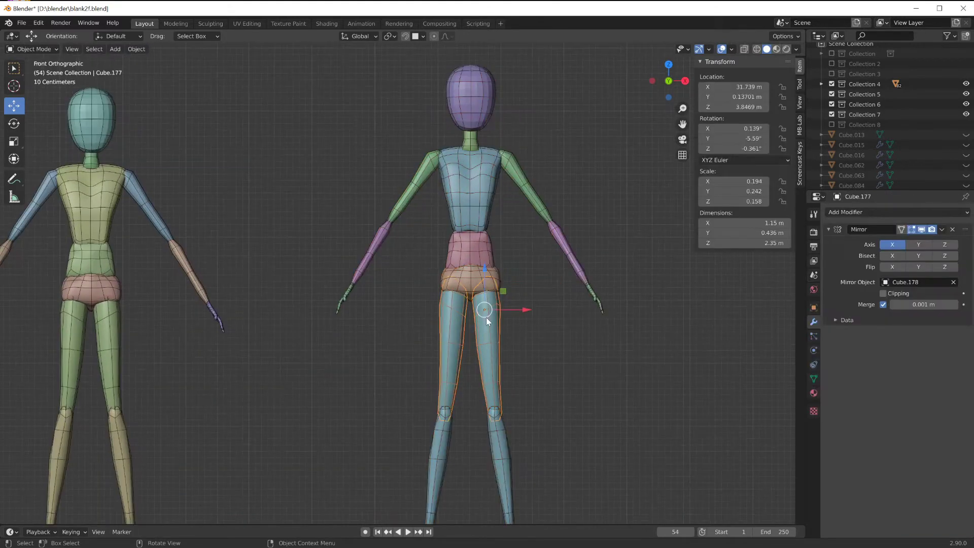
{"action": "left_click", "coordinate": [477, 267]}
{"action": "left_click", "coordinate": [473, 255]}
{"action": "left_click", "coordinate": [495, 200]}
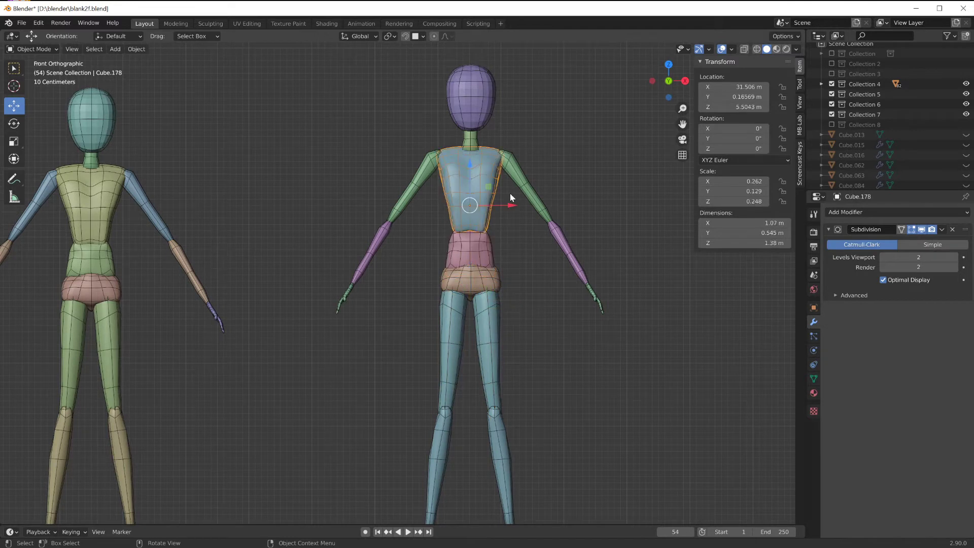
{"action": "left_click", "coordinate": [525, 193]}
{"action": "left_click", "coordinate": [591, 298]}
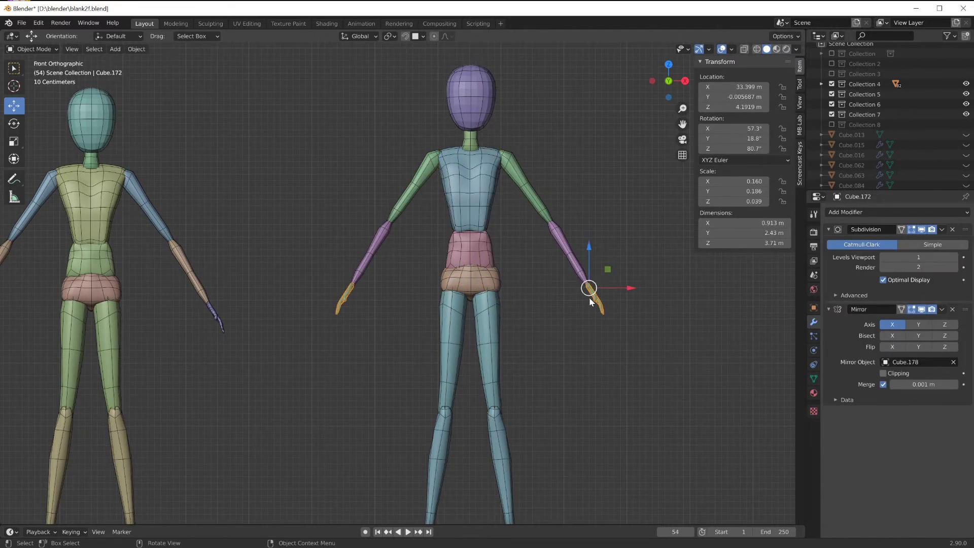
{"action": "scroll", "coordinate": [555, 332], "scroll_direction": "down", "scroll_amount": 3}
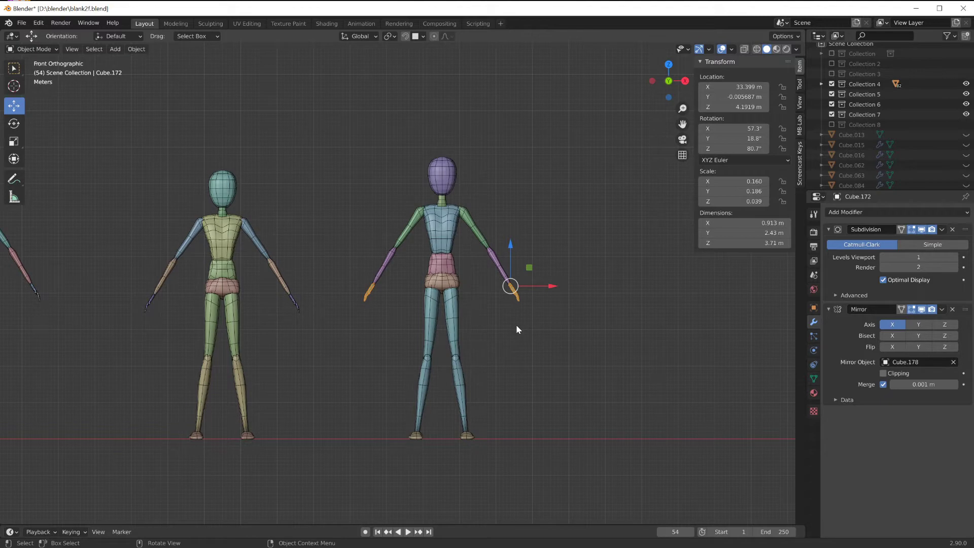
{"action": "scroll", "coordinate": [508, 345], "scroll_direction": "up", "scroll_amount": 4}
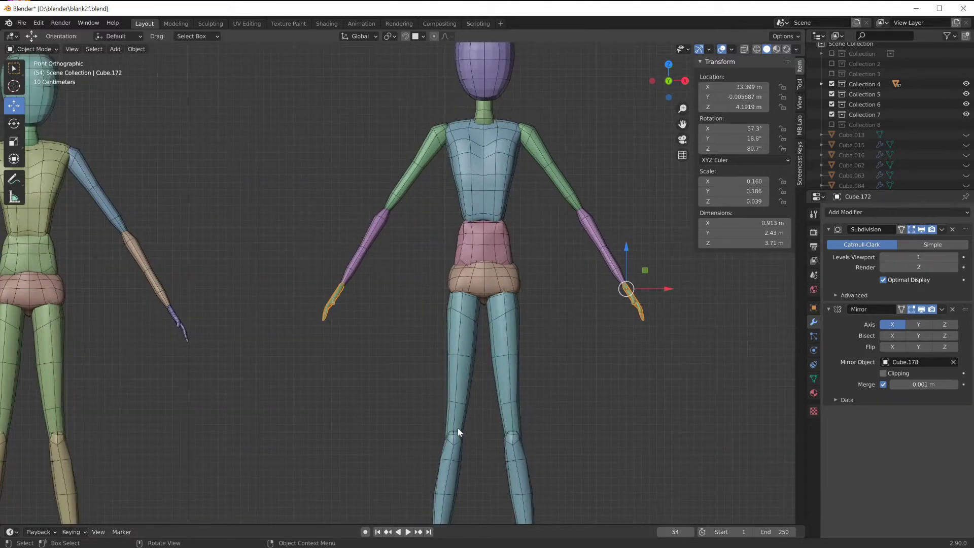
{"action": "left_click", "coordinate": [453, 421]}
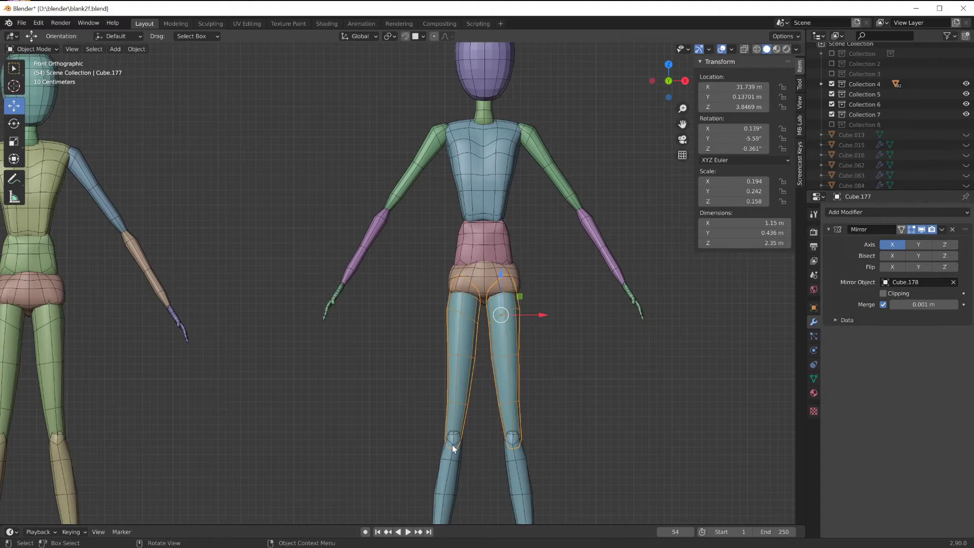
{"action": "left_click", "coordinate": [452, 452]}
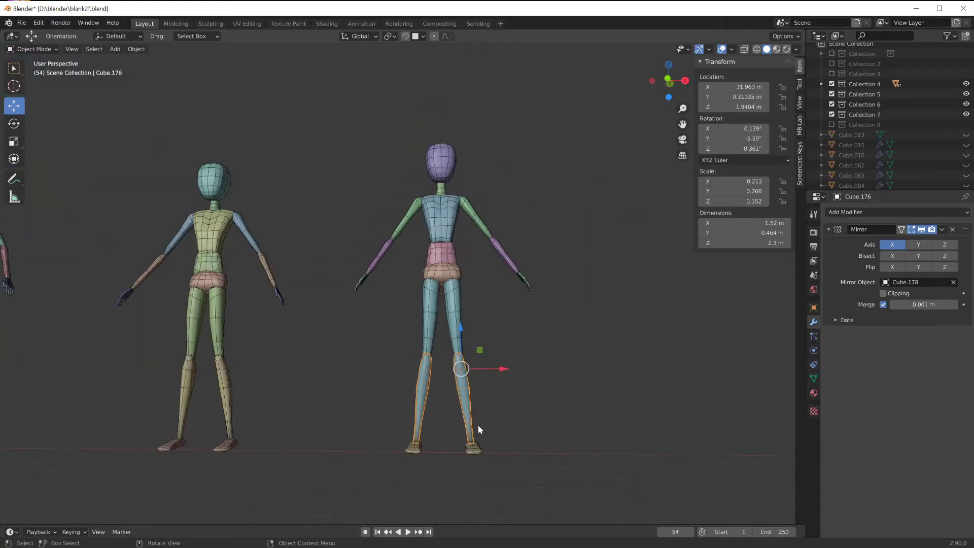
Step: Zoom around the figures and select the right figure's thigh piece, Cube.177
{"action": "scroll", "coordinate": [468, 371], "scroll_direction": "up", "scroll_amount": 5}
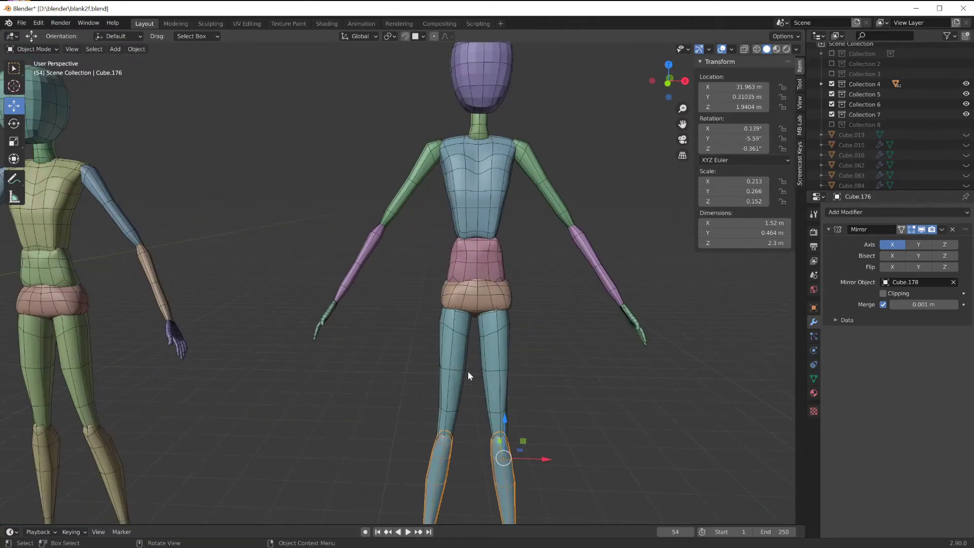
{"action": "scroll", "coordinate": [468, 374], "scroll_direction": "up", "scroll_amount": 1}
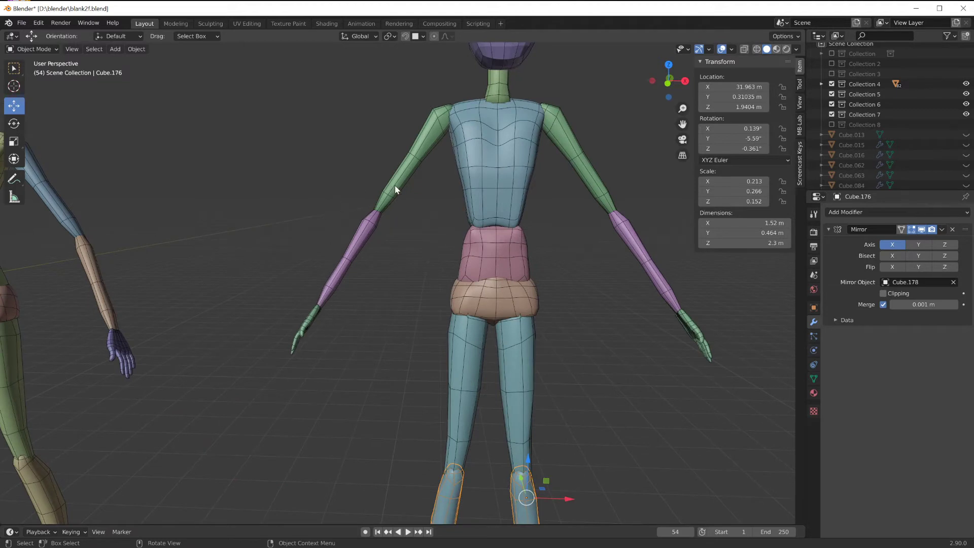
{"action": "scroll", "coordinate": [531, 154], "scroll_direction": "down", "scroll_amount": 3}
{"action": "middle_click_drag", "start_coordinate": [462, 152], "coordinate": [458, 171]}
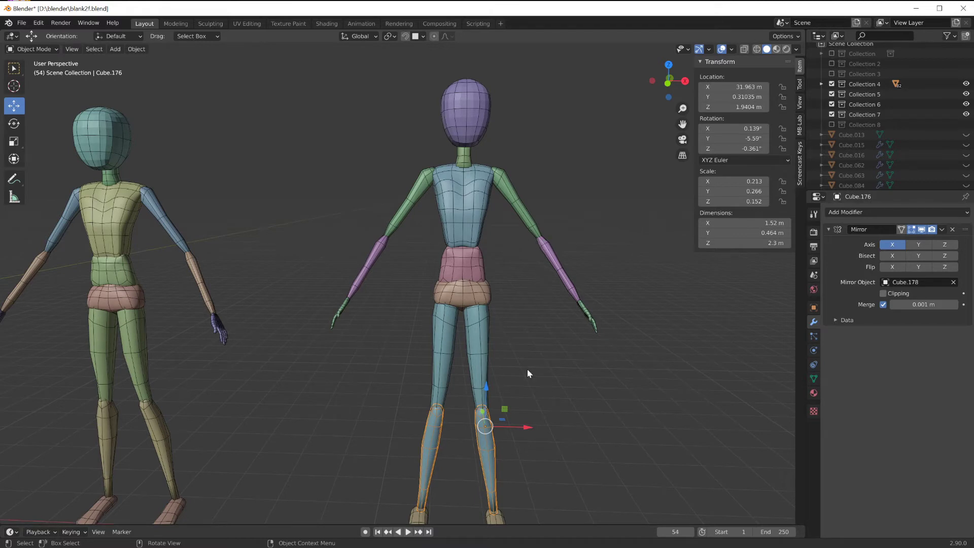
{"action": "scroll", "coordinate": [527, 369], "scroll_direction": "down", "scroll_amount": 5}
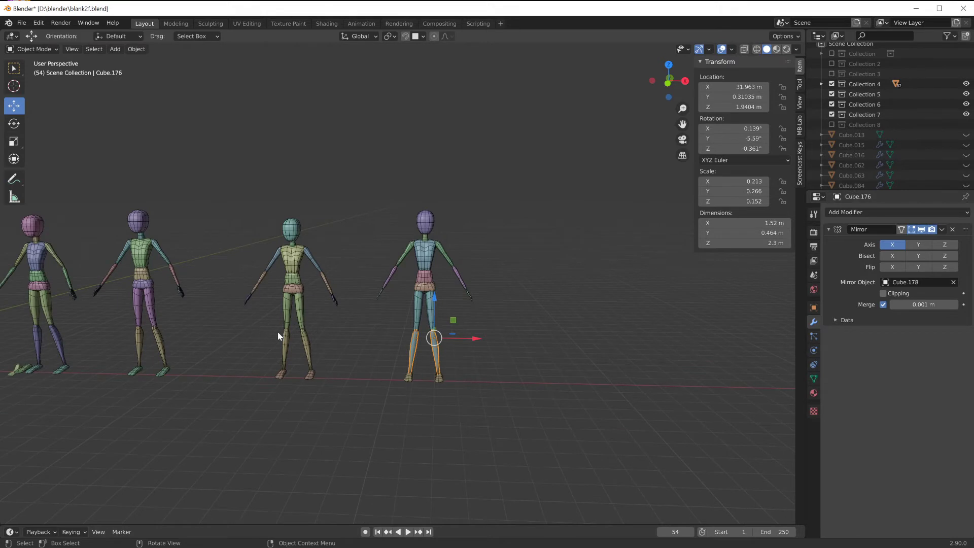
{"action": "scroll", "coordinate": [279, 334], "scroll_direction": "up", "scroll_amount": 5}
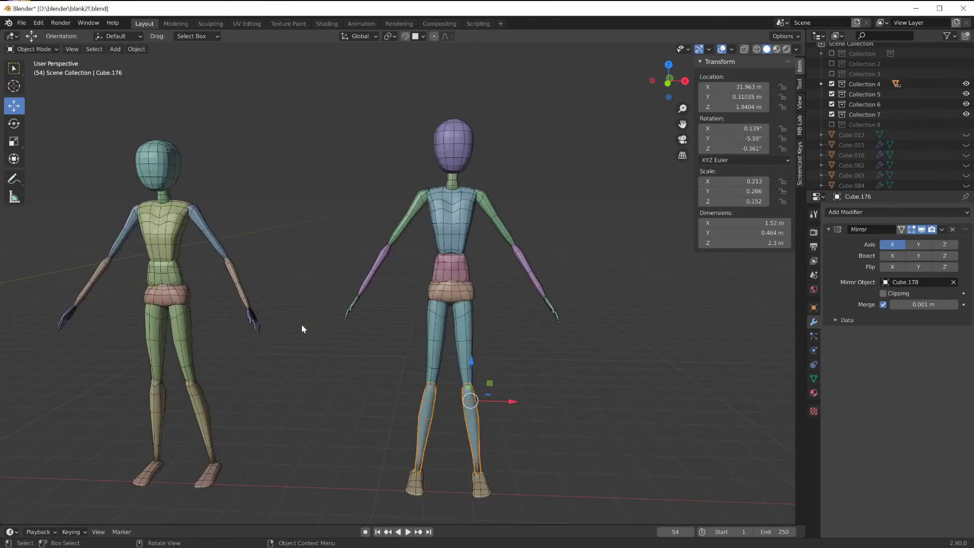
{"action": "scroll", "coordinate": [244, 299], "scroll_direction": "down", "scroll_amount": 8}
{"action": "scroll", "coordinate": [223, 293], "scroll_direction": "up", "scroll_amount": 3}
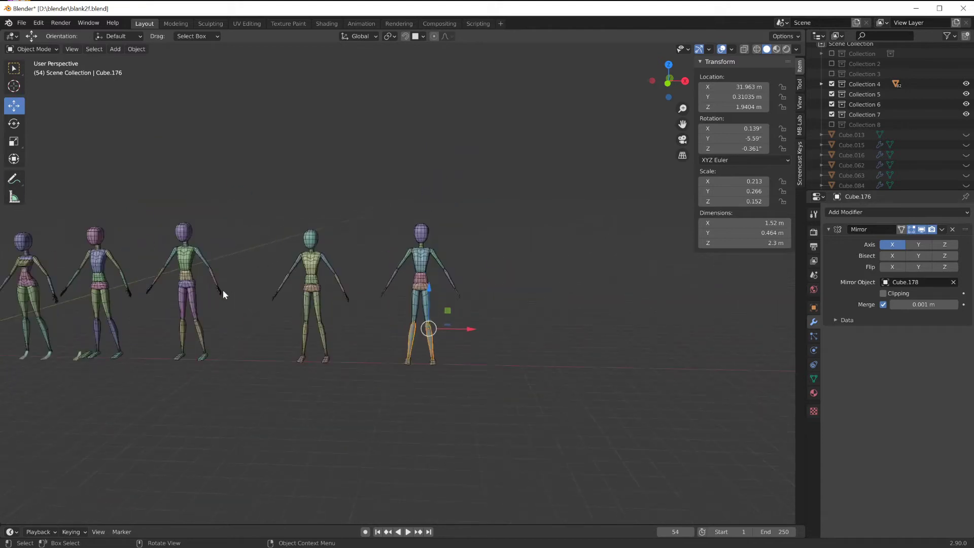
{"action": "scroll", "coordinate": [223, 293], "scroll_direction": "up", "scroll_amount": 4}
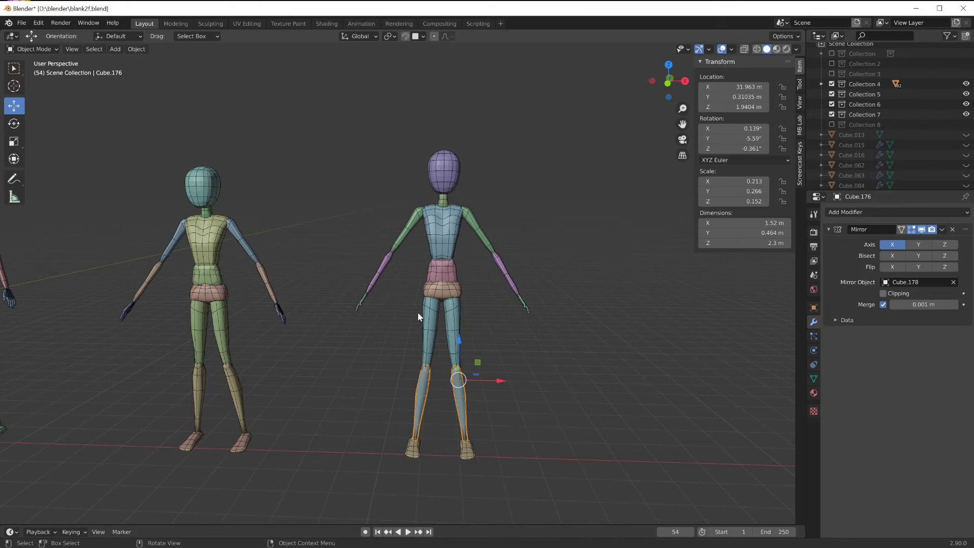
{"action": "left_click", "coordinate": [459, 363]}
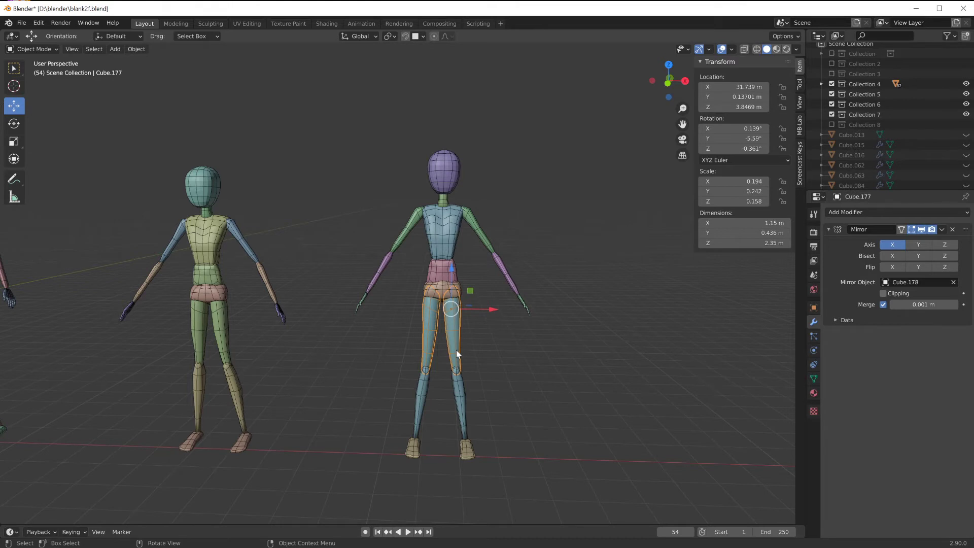
Step: Give the right figure's feet, Cube.170, a Boolean Union with the lower legs, Cube.176
{"action": "left_click", "coordinate": [456, 396]}
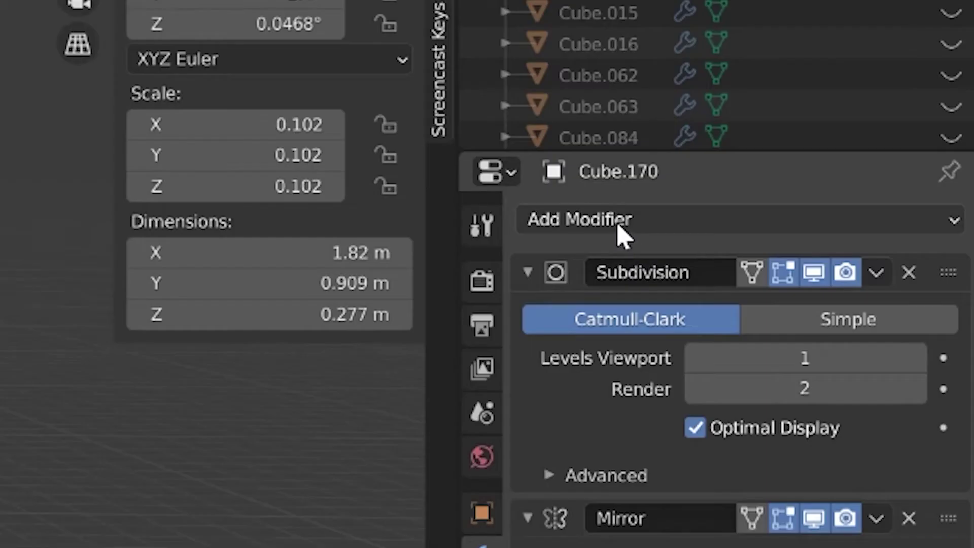
{"action": "left_click", "coordinate": [858, 215]}
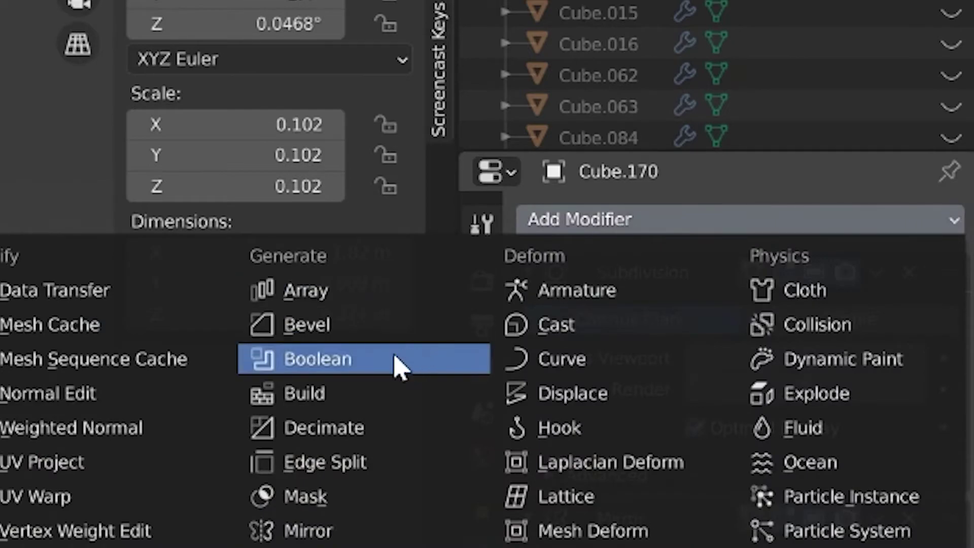
{"action": "left_click", "coordinate": [398, 363]}
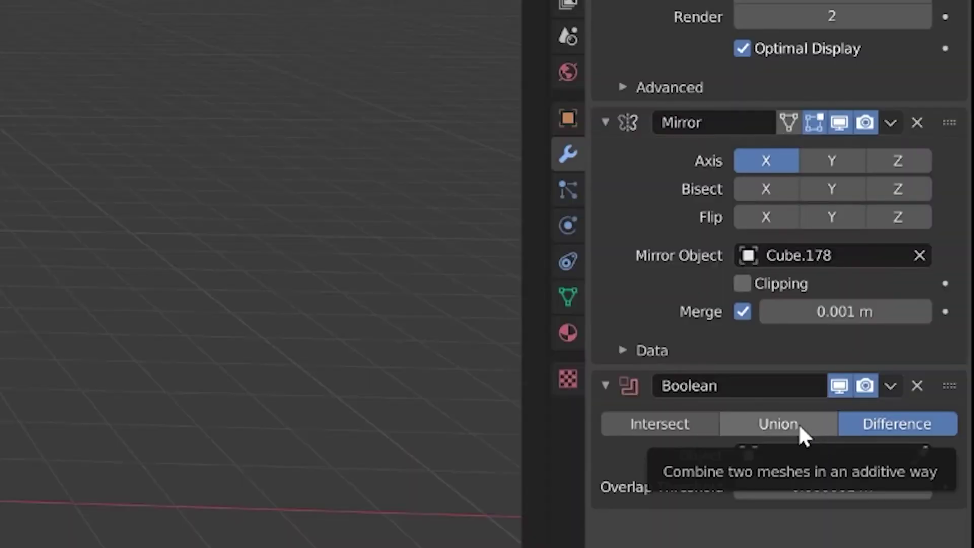
{"action": "left_click", "coordinate": [901, 430]}
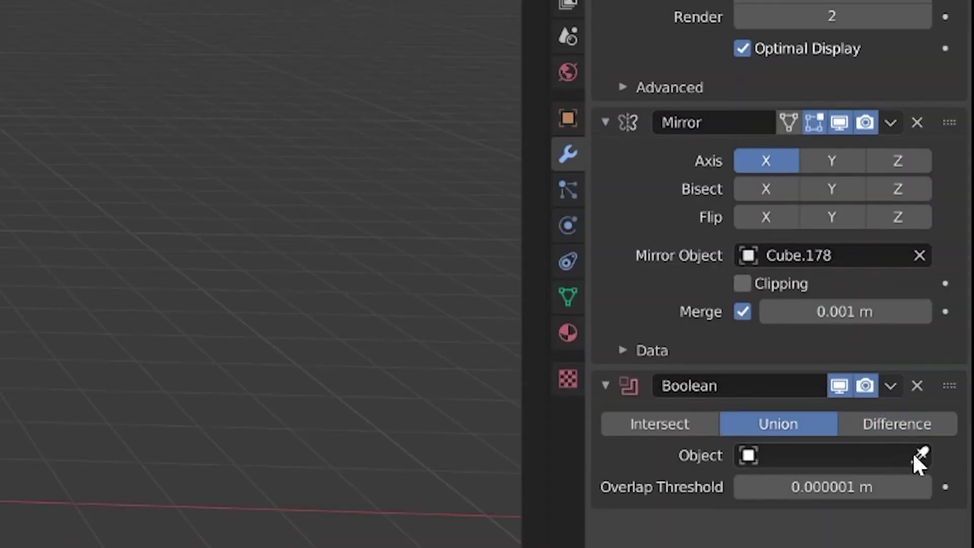
{"action": "left_click", "coordinate": [920, 455]}
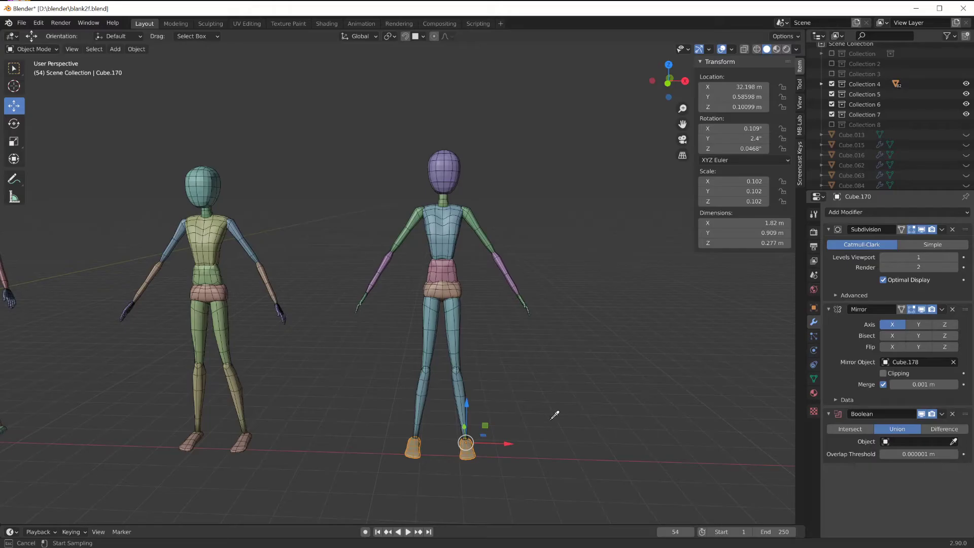
{"action": "left_click", "coordinate": [465, 402]}
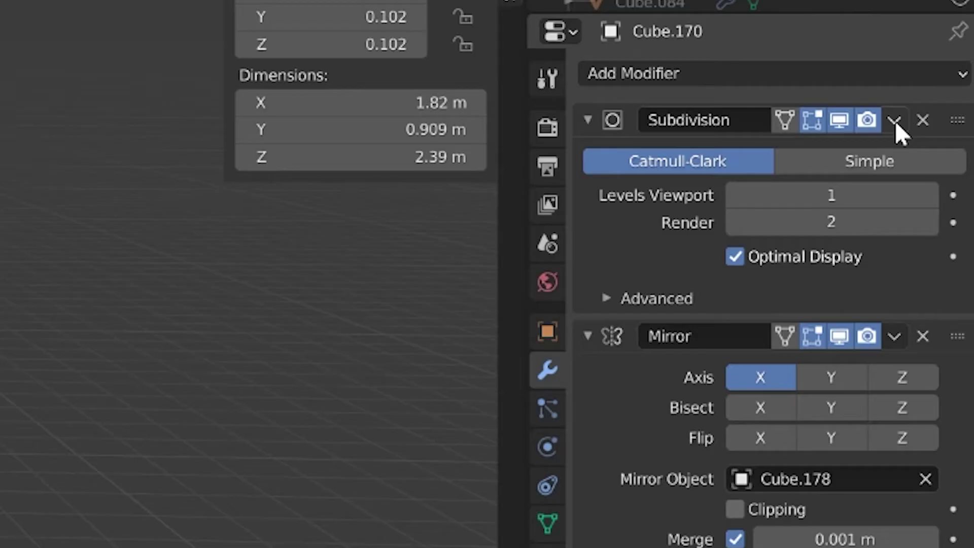
Step: Apply the Subdivision, Mirror and Boolean modifiers on Cube.170
{"action": "left_click", "coordinate": [943, 229]}
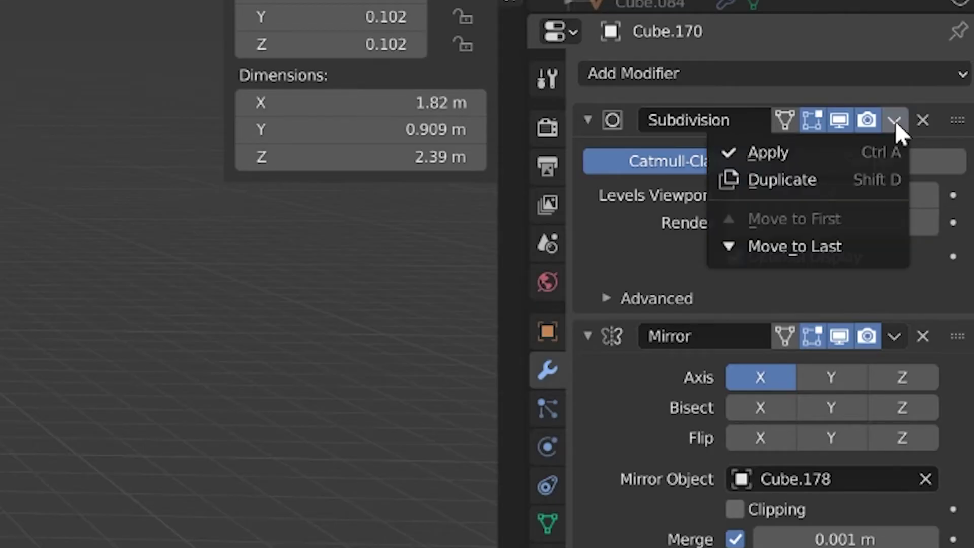
{"action": "left_click", "coordinate": [918, 242]}
{"action": "left_click", "coordinate": [893, 121]}
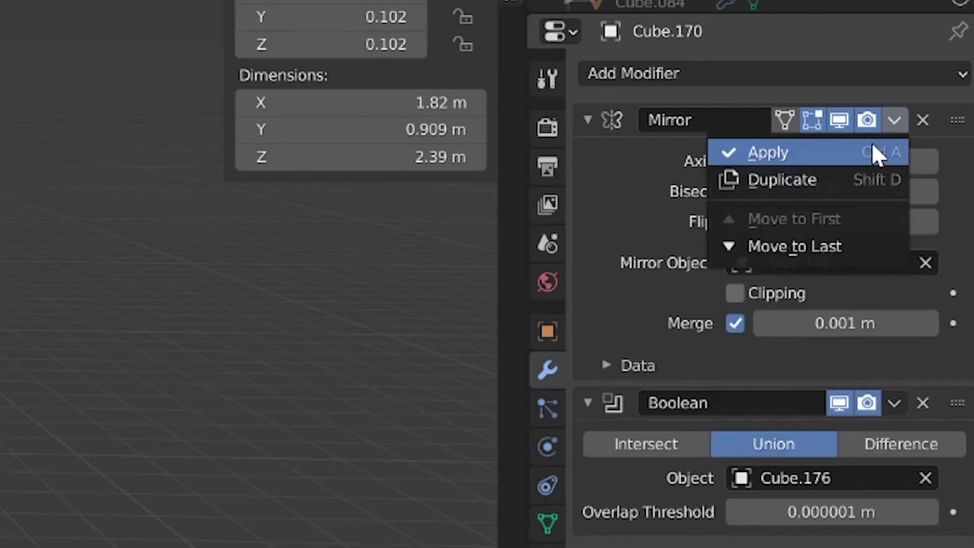
{"action": "left_click", "coordinate": [872, 152]}
{"action": "left_click", "coordinate": [895, 121]}
{"action": "left_click", "coordinate": [865, 150]}
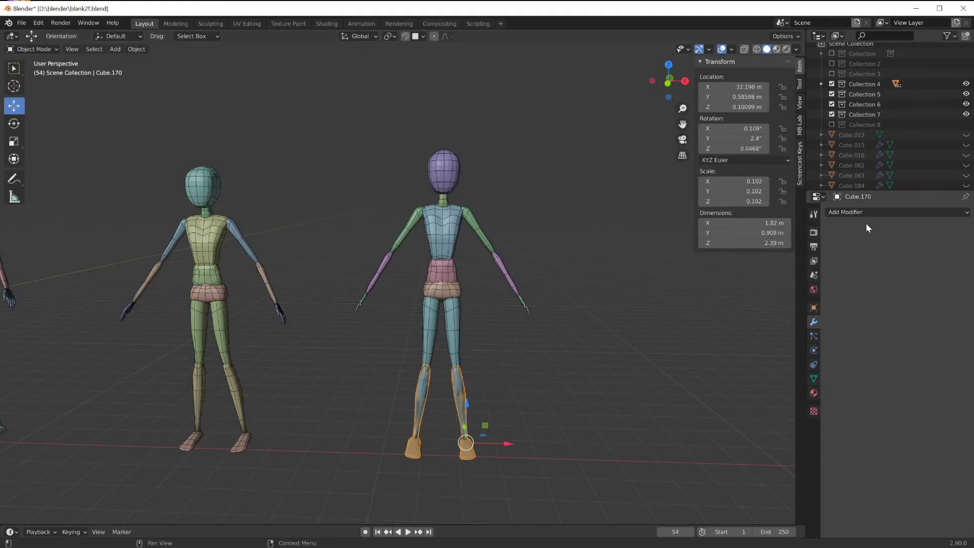
Step: Add and apply a Boolean union merging the thighs, Cube.177, into the leg mesh
{"action": "left_click", "coordinate": [866, 212]}
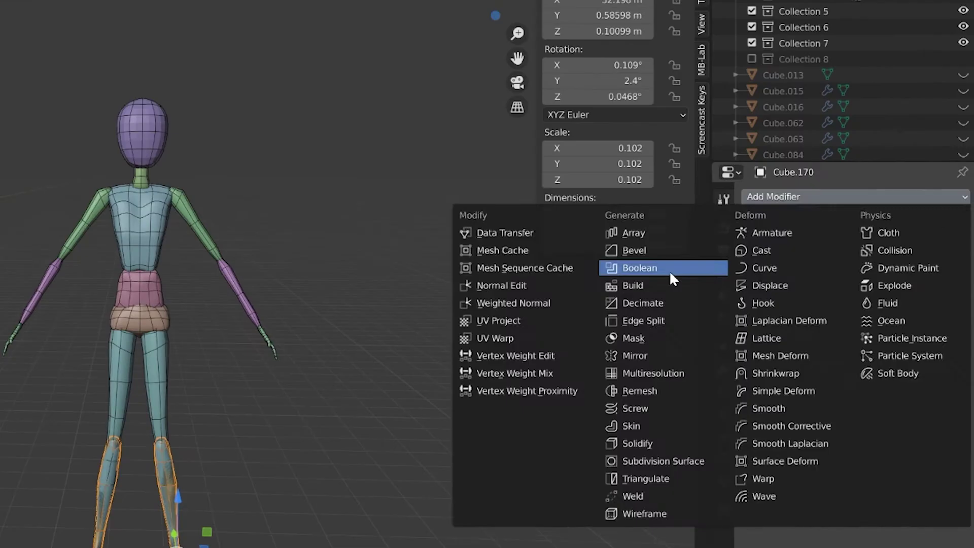
{"action": "left_click", "coordinate": [760, 257]}
{"action": "left_click", "coordinate": [855, 249]}
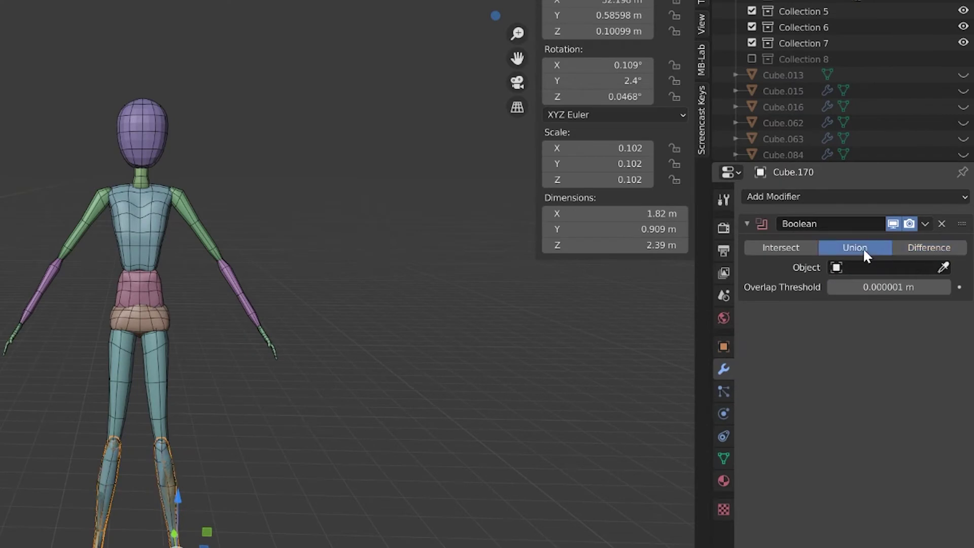
{"action": "left_click", "coordinate": [944, 268]}
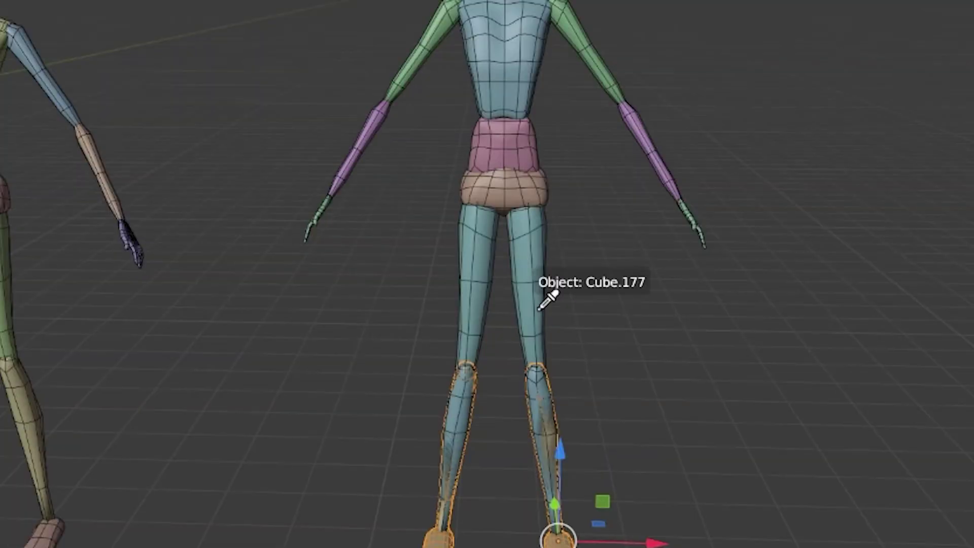
{"action": "left_click", "coordinate": [539, 308]}
{"action": "left_click", "coordinate": [941, 229]}
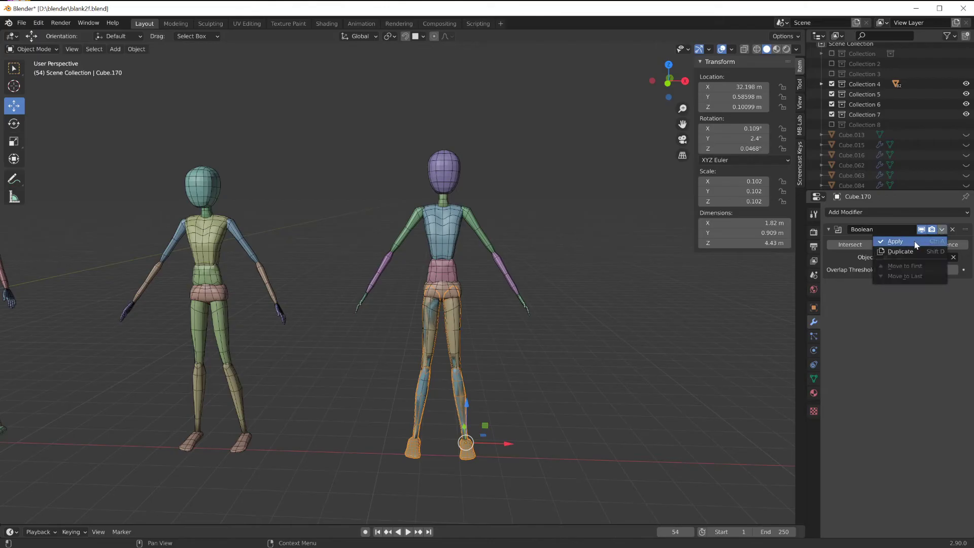
{"action": "left_click", "coordinate": [915, 243]}
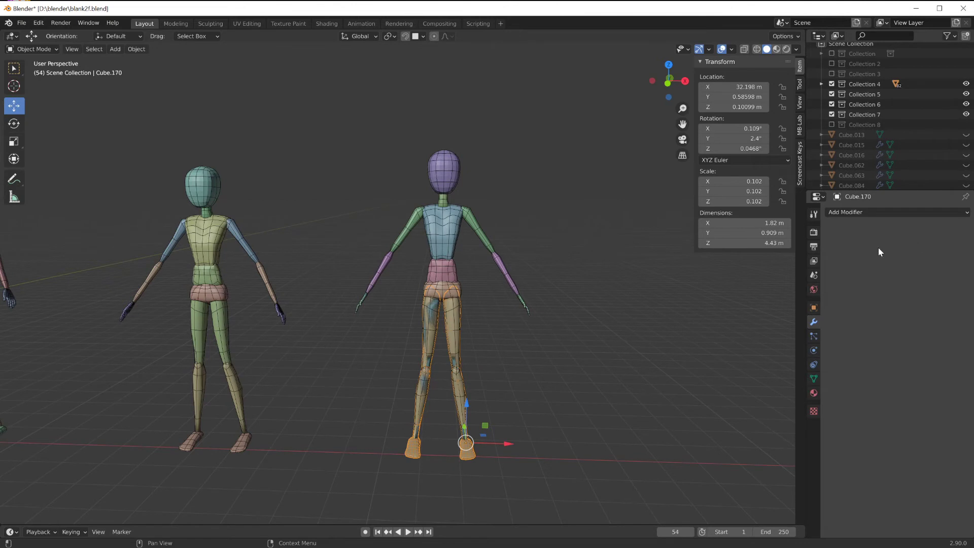
Step: Add and apply a Boolean union merging the hip piece, Cube.173, into the mesh
{"action": "left_click", "coordinate": [866, 216]}
{"action": "left_click", "coordinate": [748, 258]}
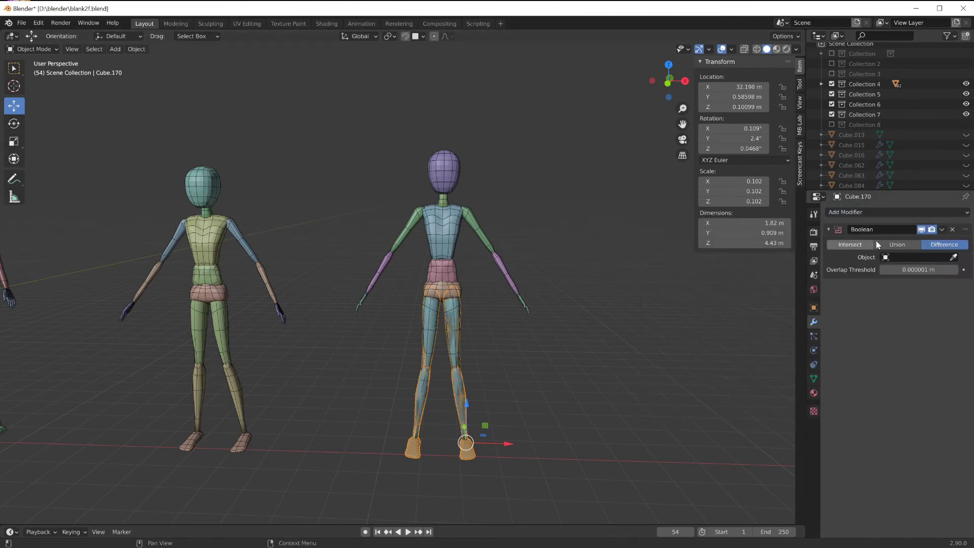
{"action": "left_click", "coordinate": [954, 257]}
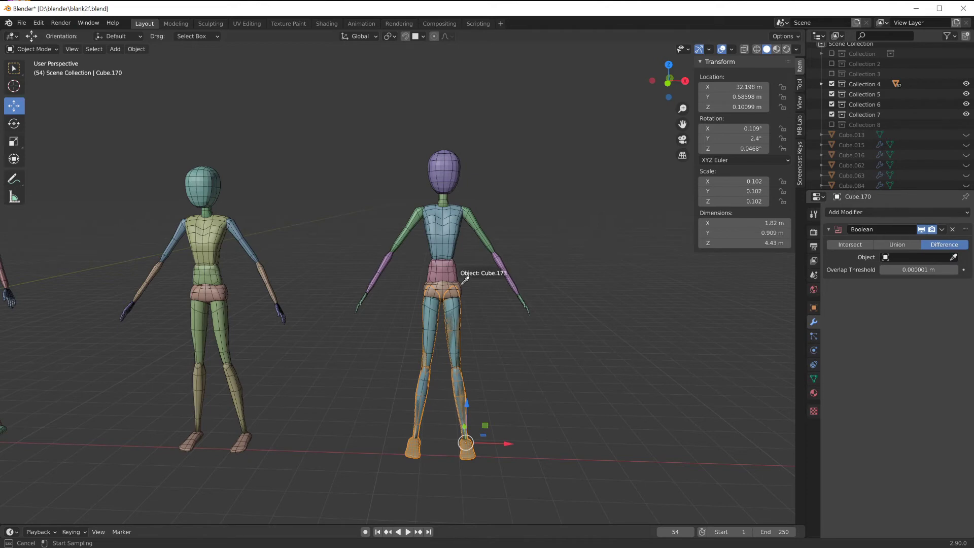
{"action": "left_click", "coordinate": [446, 284]}
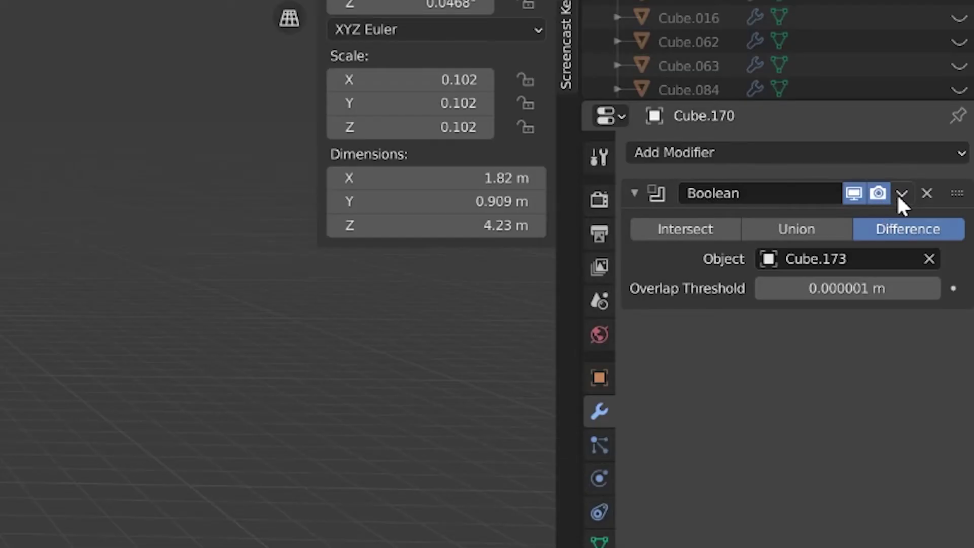
{"action": "left_click", "coordinate": [831, 227]}
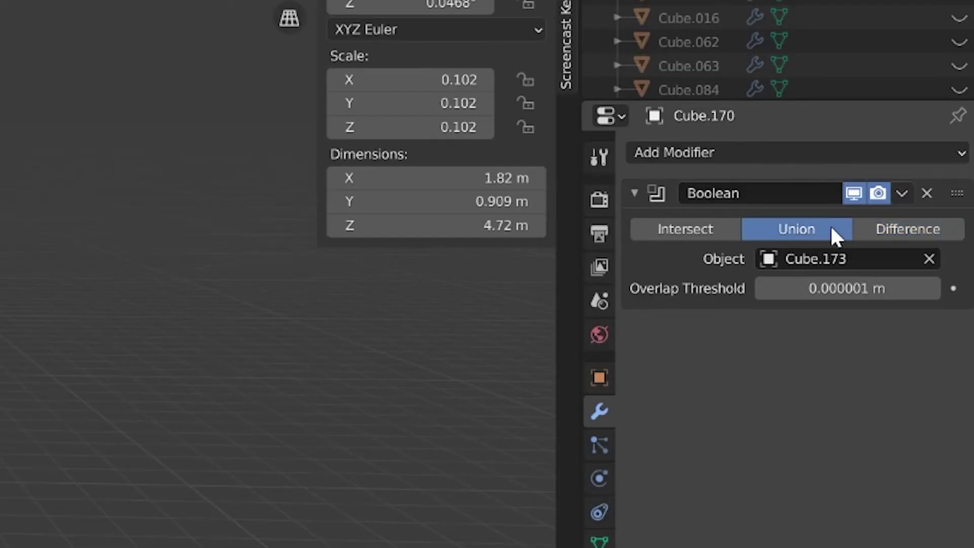
{"action": "left_click", "coordinate": [902, 193]}
{"action": "left_click", "coordinate": [833, 228]}
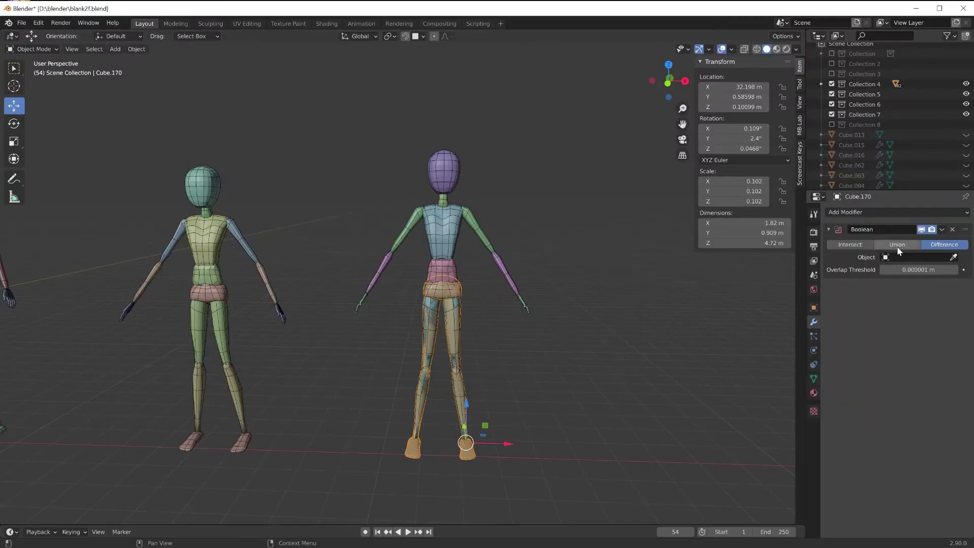
Step: Add and apply a Boolean union merging the torso into Cube.170
{"action": "left_click", "coordinate": [918, 258]}
{"action": "left_click", "coordinate": [908, 269]}
{"action": "left_click", "coordinate": [897, 212]}
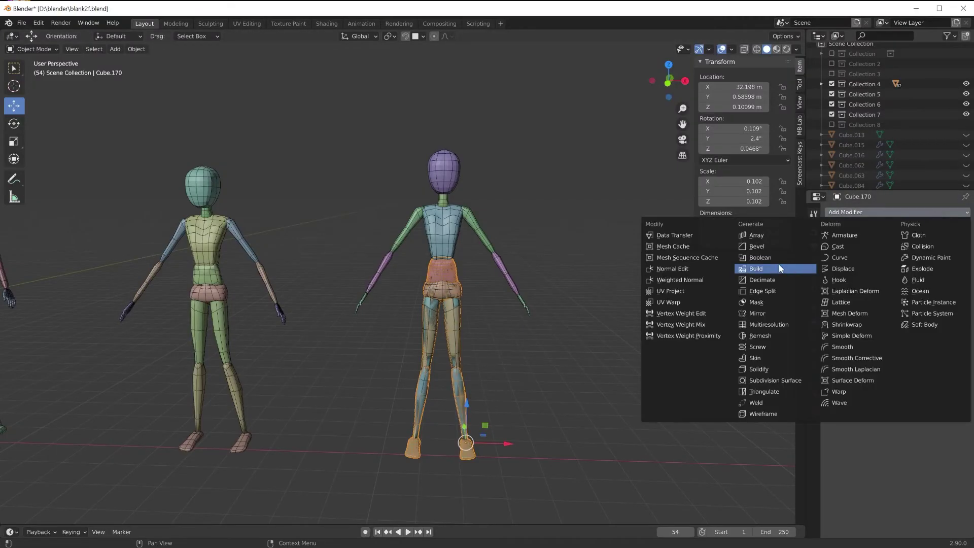
{"action": "left_click", "coordinate": [897, 244]}
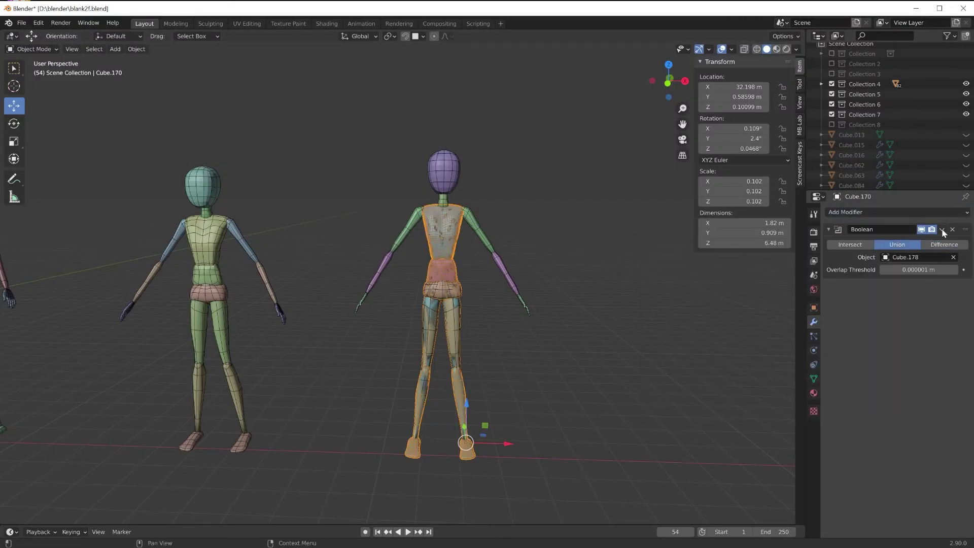
{"action": "key", "text": "ctrl+a"}
Step: Add and apply a Boolean union merging the arm into the body mesh
{"action": "left_click", "coordinate": [897, 212]}
{"action": "left_click", "coordinate": [771, 259]}
{"action": "key", "text": "ctrl+a"}
{"action": "left_click", "coordinate": [897, 212]}
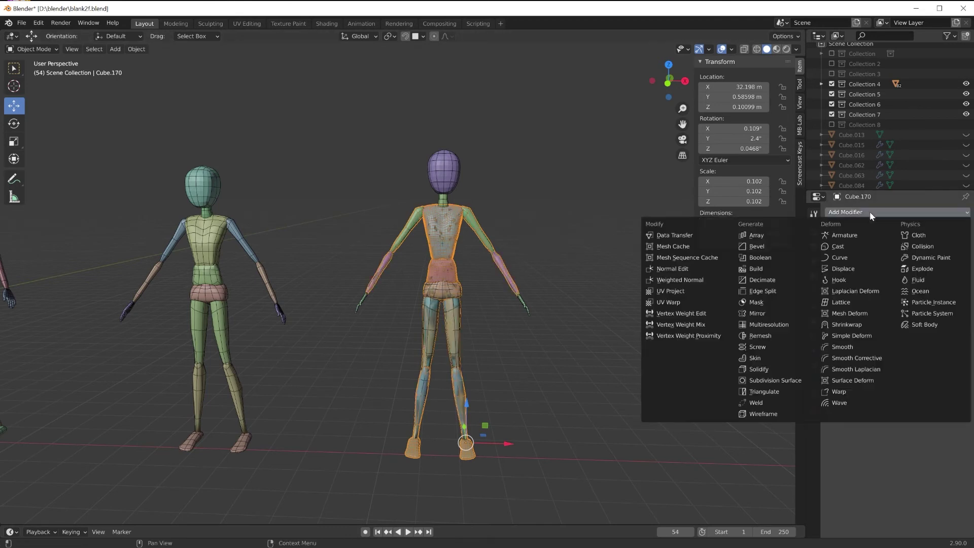
{"action": "left_click", "coordinate": [771, 259]}
{"action": "left_click", "coordinate": [953, 257]}
{"action": "left_click", "coordinate": [526, 295]}
{"action": "left_click", "coordinate": [897, 244]}
{"action": "key", "text": "ctrl+a"}
Step: Add and apply a Boolean union merging the head into the body mesh
{"action": "left_click", "coordinate": [897, 212]}
{"action": "left_click", "coordinate": [771, 259]}
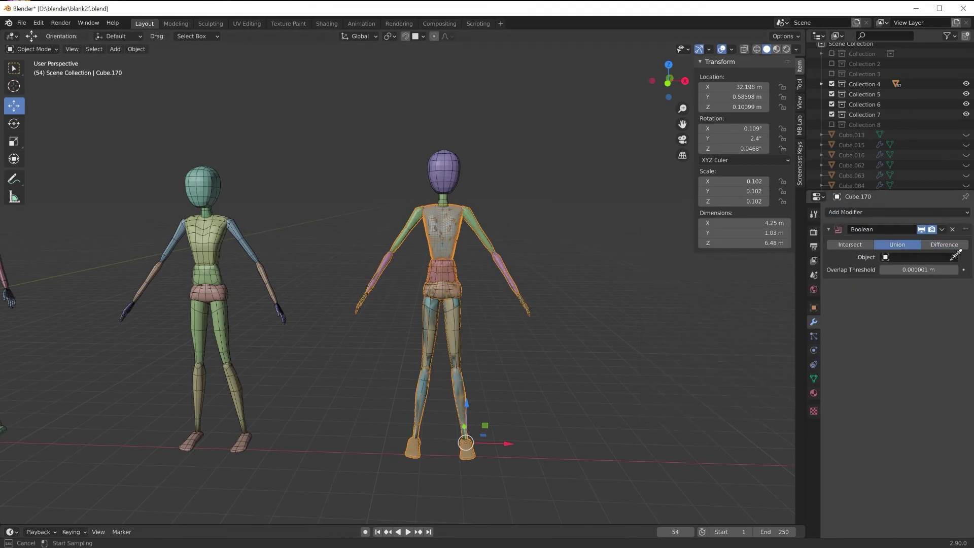
{"action": "key", "text": "ctrl+a"}
{"action": "left_click", "coordinate": [897, 213]}
{"action": "left_click", "coordinate": [772, 259]}
{"action": "left_click", "coordinate": [923, 257]}
{"action": "left_click", "coordinate": [908, 269]}
{"action": "left_click", "coordinate": [897, 244]}
{"action": "key", "text": "ctrl+a"}
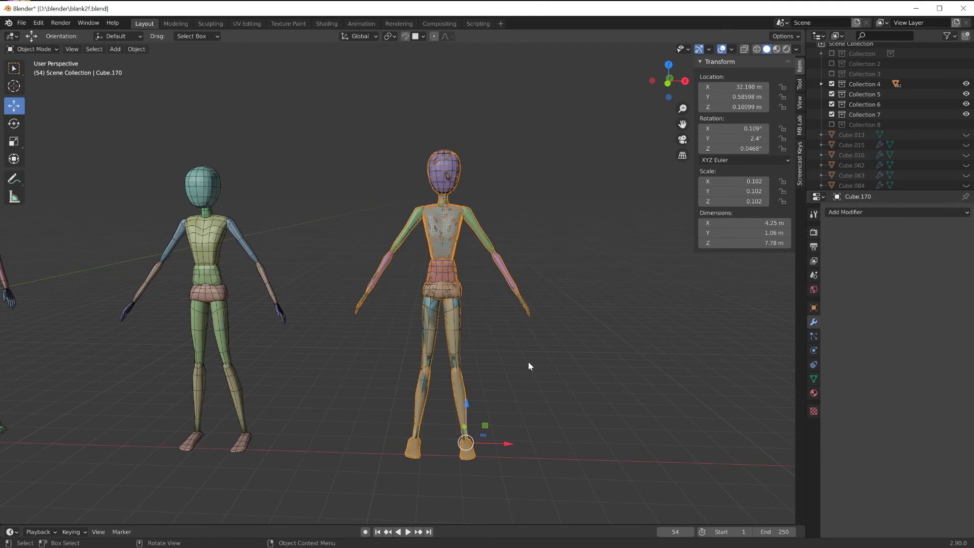
Step: Slide the merged figure aside, delete the leftover body-part objects, then move it back into the row
{"action": "left_click_drag", "start_coordinate": [506, 446], "coordinate": [702, 444]}
{"action": "left_click_drag", "start_coordinate": [374, 135], "coordinate": [532, 437]}
{"action": "key", "text": "Delete"}
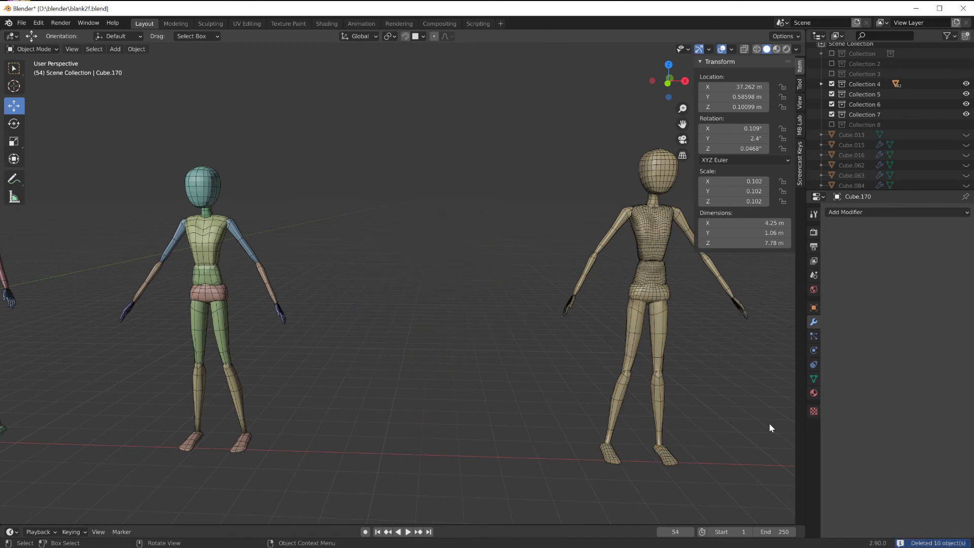
{"action": "left_click", "coordinate": [664, 293]}
{"action": "left_click_drag", "start_coordinate": [705, 419], "coordinate": [526, 421]}
{"action": "scroll", "coordinate": [440, 188], "scroll_direction": "up", "scroll_amount": 1}
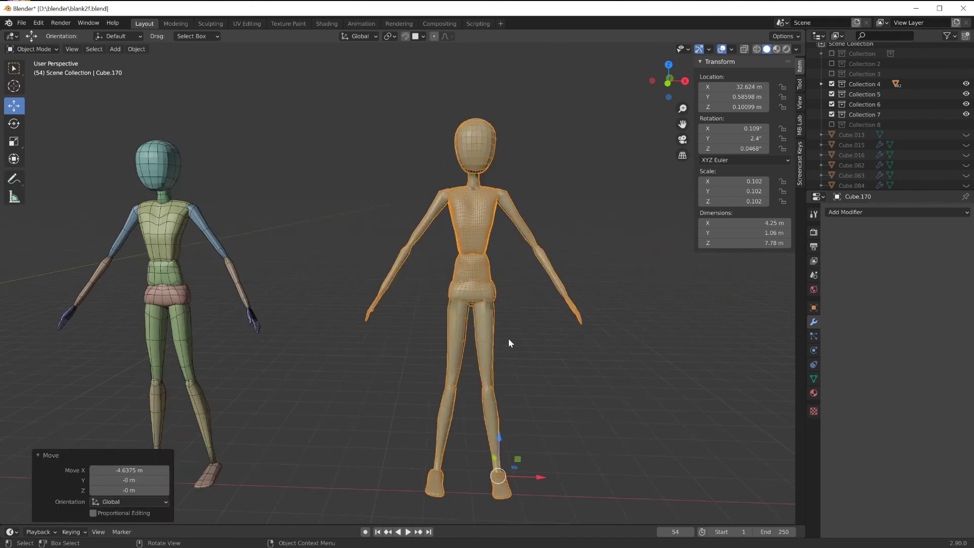
{"action": "scroll", "coordinate": [489, 305], "scroll_direction": "up", "scroll_amount": 3}
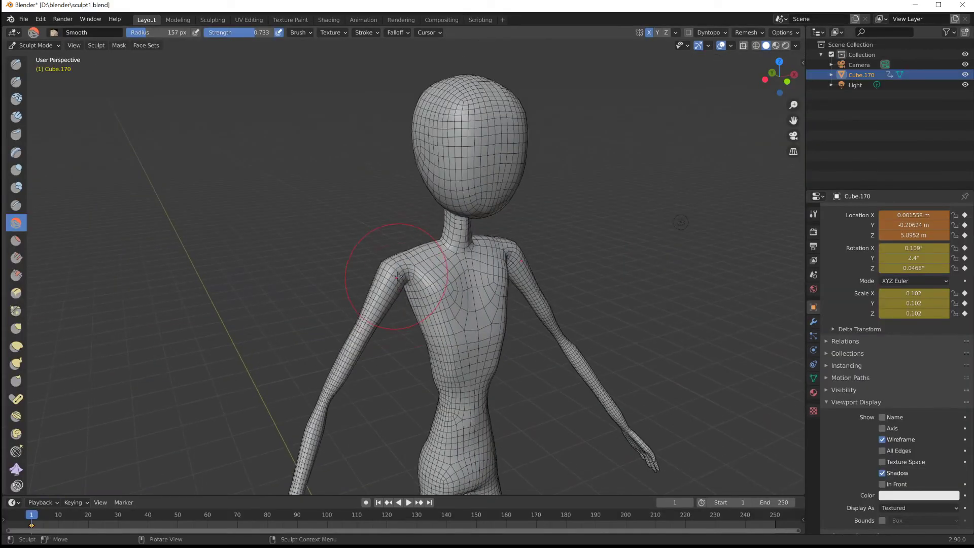
Step: Stroke the Smooth brush over the figure's shoulder bump to even it out
{"action": "scroll", "coordinate": [396, 281], "scroll_direction": "up", "scroll_amount": 2}
{"action": "mouse_move", "coordinate": [384, 249]}
{"action": "left_mouse_down"}
{"action": "mouse_move", "coordinate": [350, 238]}
{"action": "mouse_move", "coordinate": [378, 254]}
{"action": "left_mouse_up"}
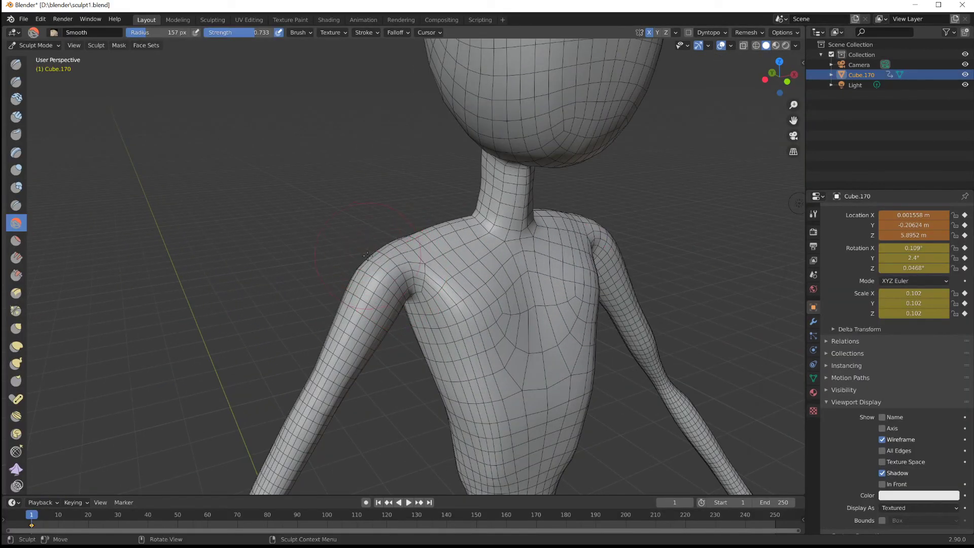
{"action": "scroll", "coordinate": [523, 231], "scroll_direction": "down", "scroll_amount": 7}
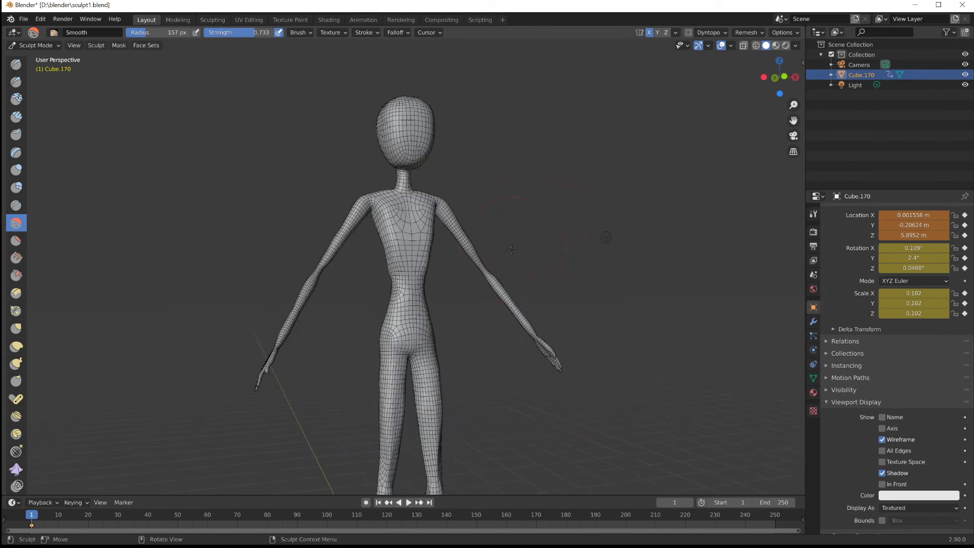
{"action": "mouse_move", "coordinate": [507, 239]}
{"action": "middle_mouse_down"}
{"action": "mouse_move", "coordinate": [475, 255]}
{"action": "mouse_move", "coordinate": [474, 300]}
{"action": "mouse_move", "coordinate": [473, 282]}
{"action": "middle_mouse_up"}
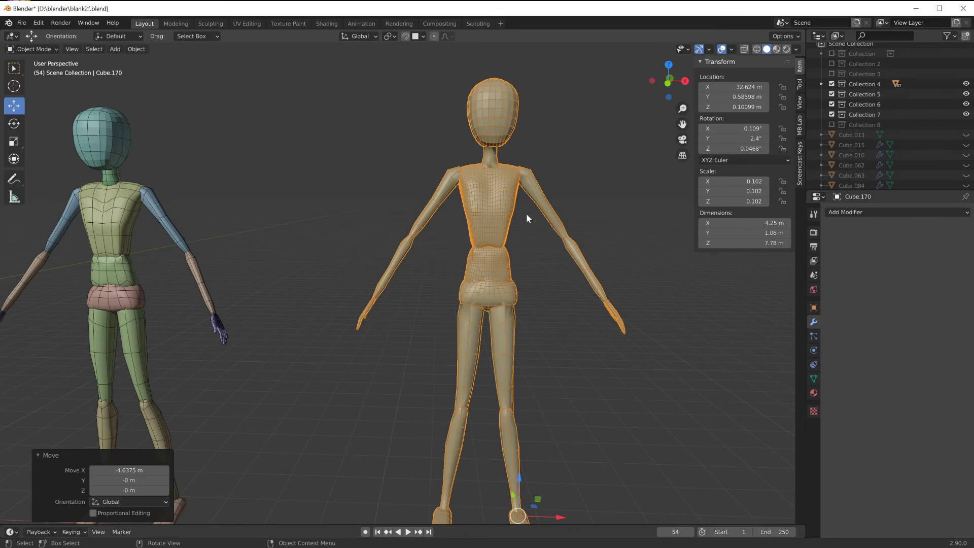
Step: Zoom out and orbit over the row to compare the merged figure with the others
{"action": "scroll", "coordinate": [501, 229], "scroll_direction": "down", "scroll_amount": 7}
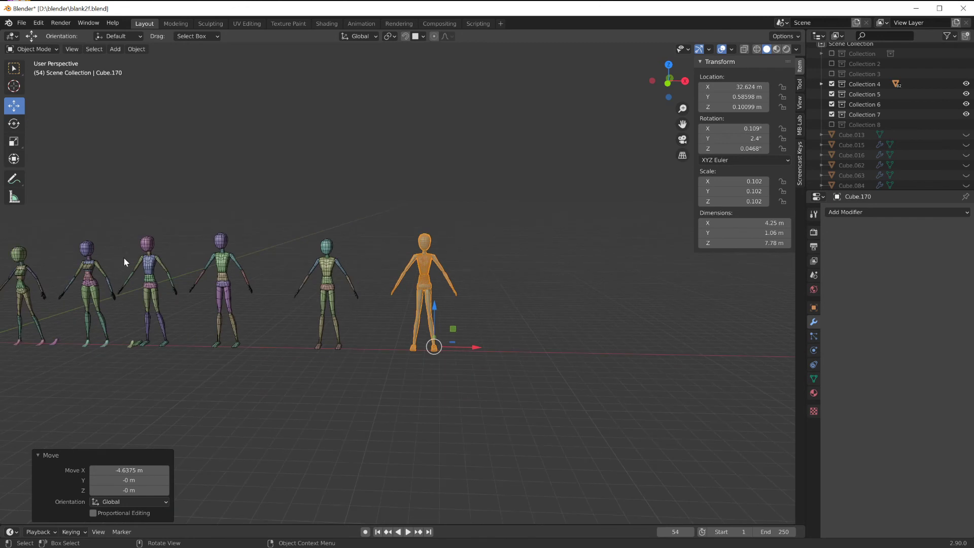
{"action": "middle_click_drag", "start_coordinate": [123, 258], "coordinate": [210, 260]}
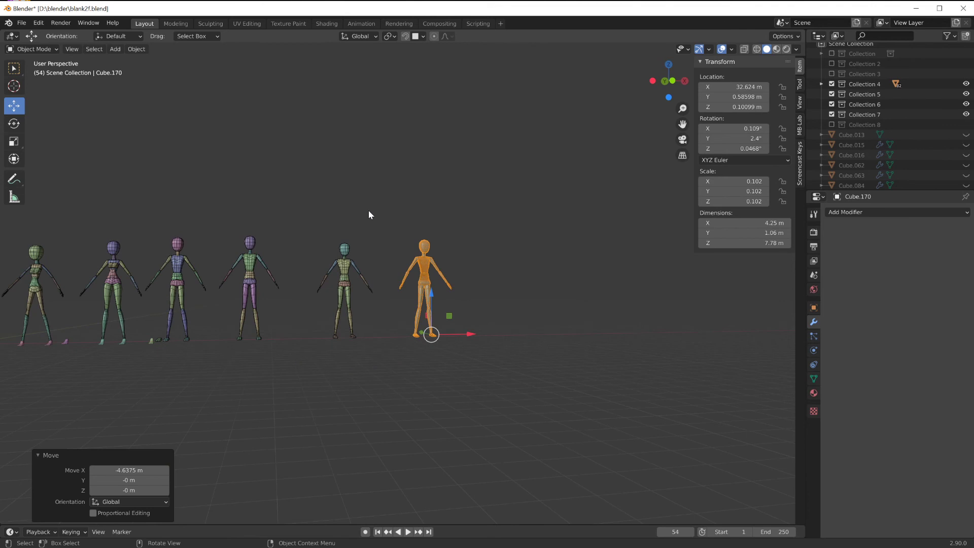
{"action": "scroll", "coordinate": [368, 210], "scroll_direction": "up", "scroll_amount": 6}
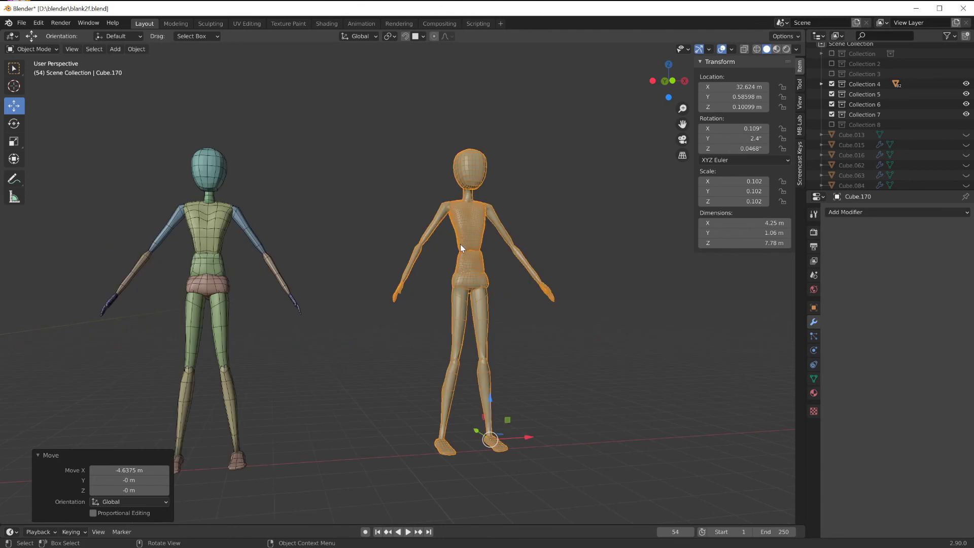
Step: Export Cube.170 as blank2f.fbx to D:\blender with Limit to Selected Objects on
{"action": "left_click", "coordinate": [21, 23]}
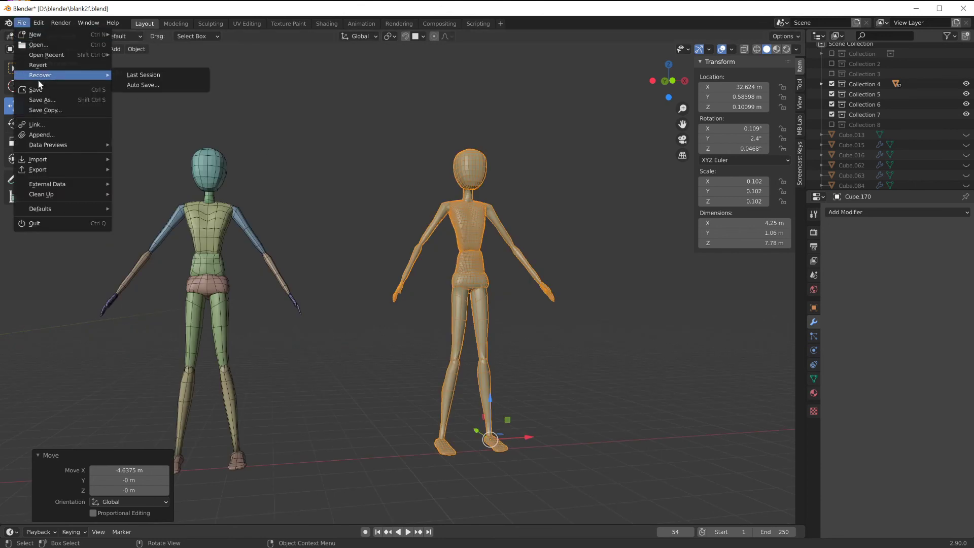
{"action": "mouse_move", "coordinate": [53, 169]}
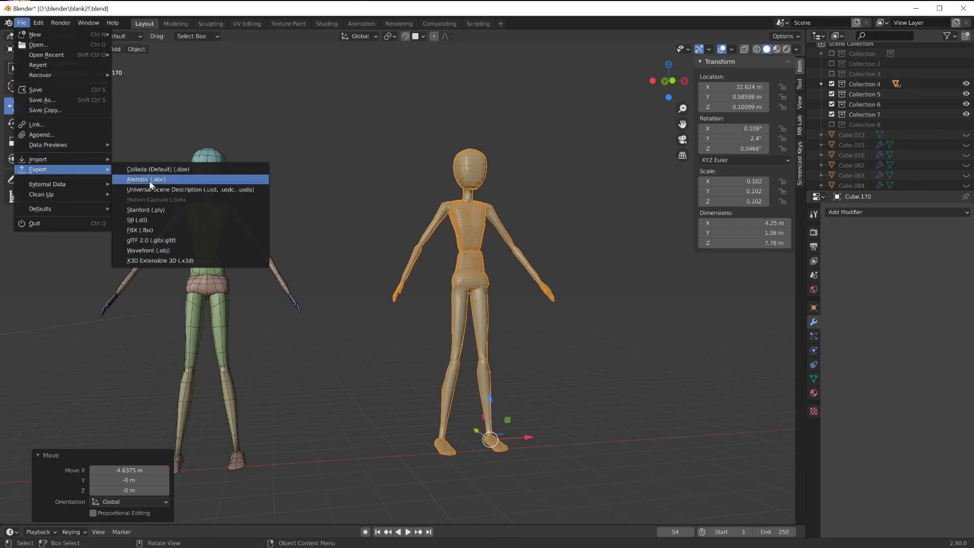
{"action": "left_click", "coordinate": [145, 231]}
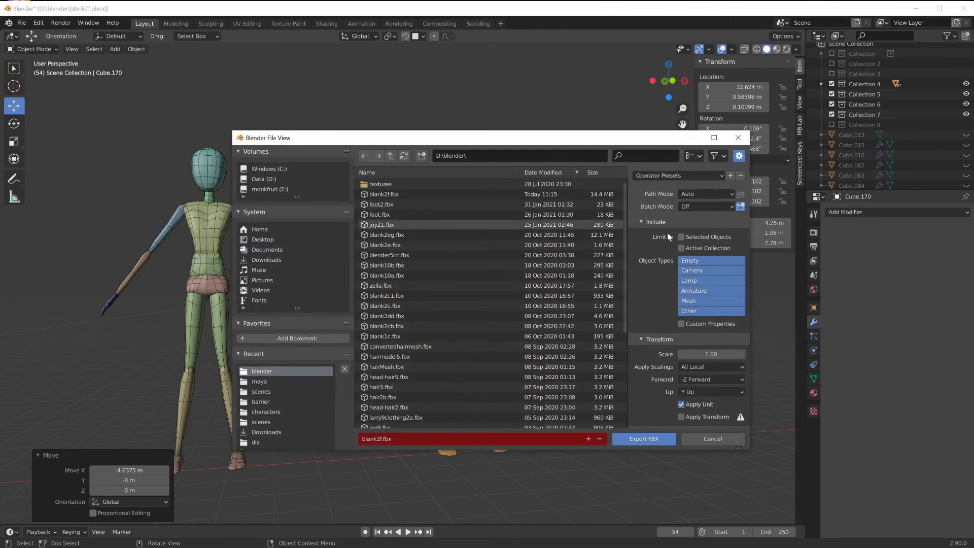
{"action": "left_click", "coordinate": [681, 237]}
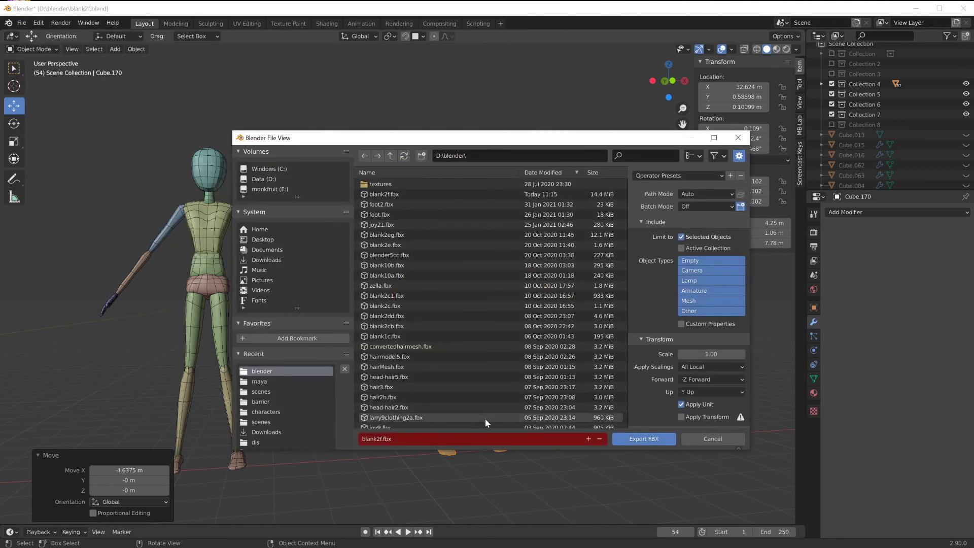
{"action": "left_click", "coordinate": [640, 439]}
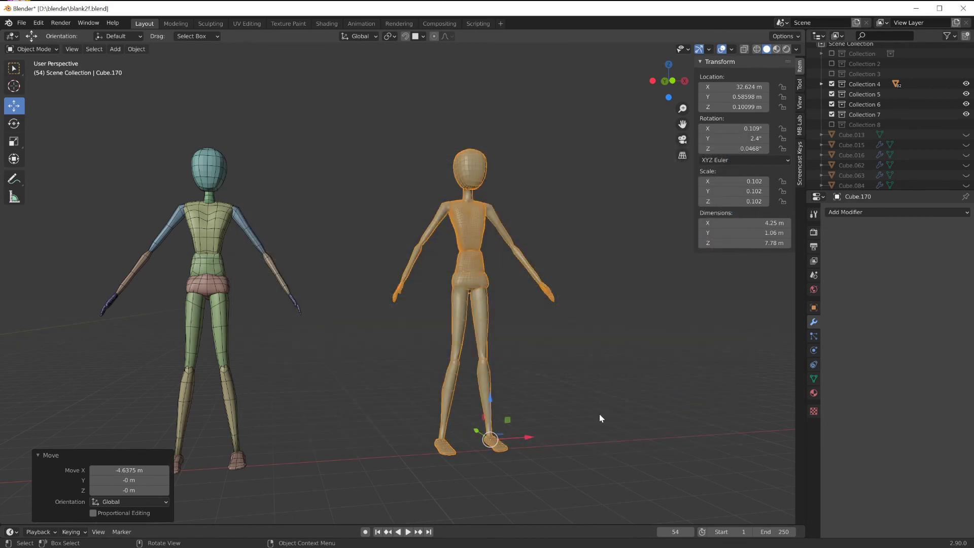